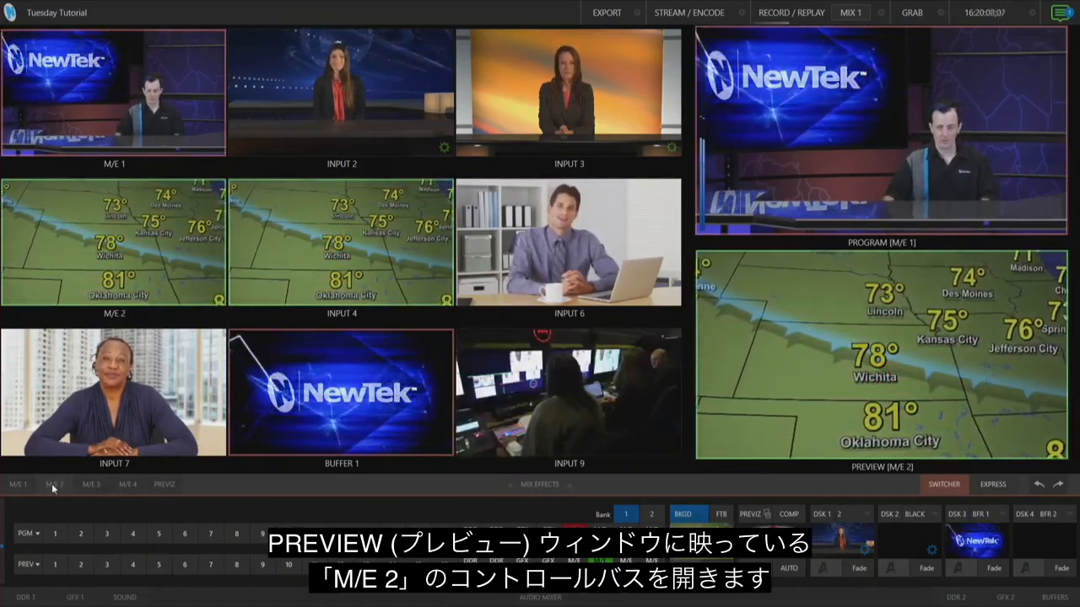
Open the M/E 2 control bus and load the 2 Layer effect from the Default LiveSets
left_click(52, 484)
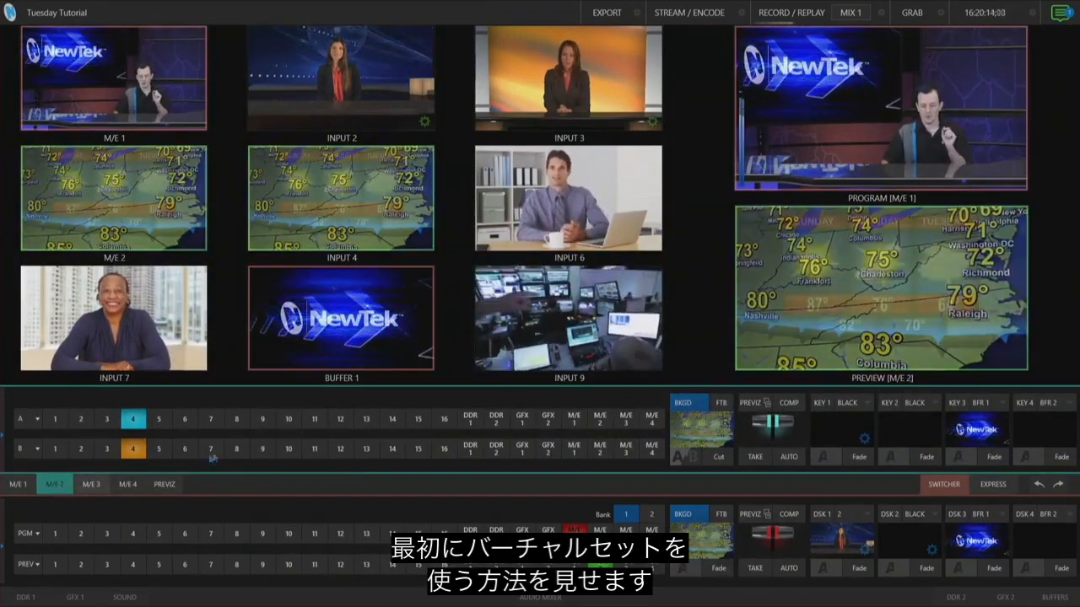
left_click(683, 427)
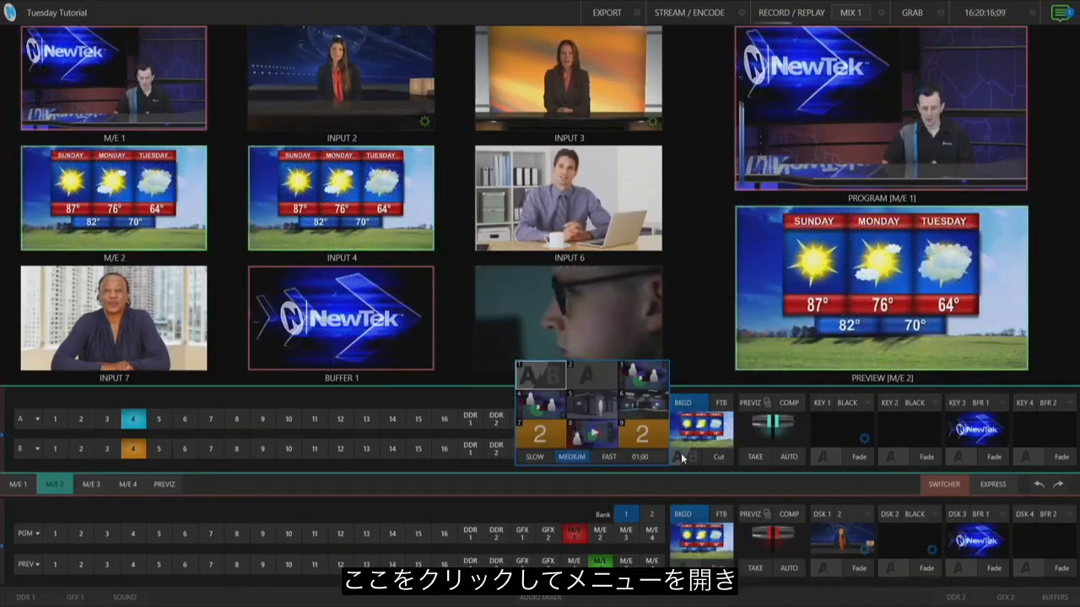
left_click(663, 425)
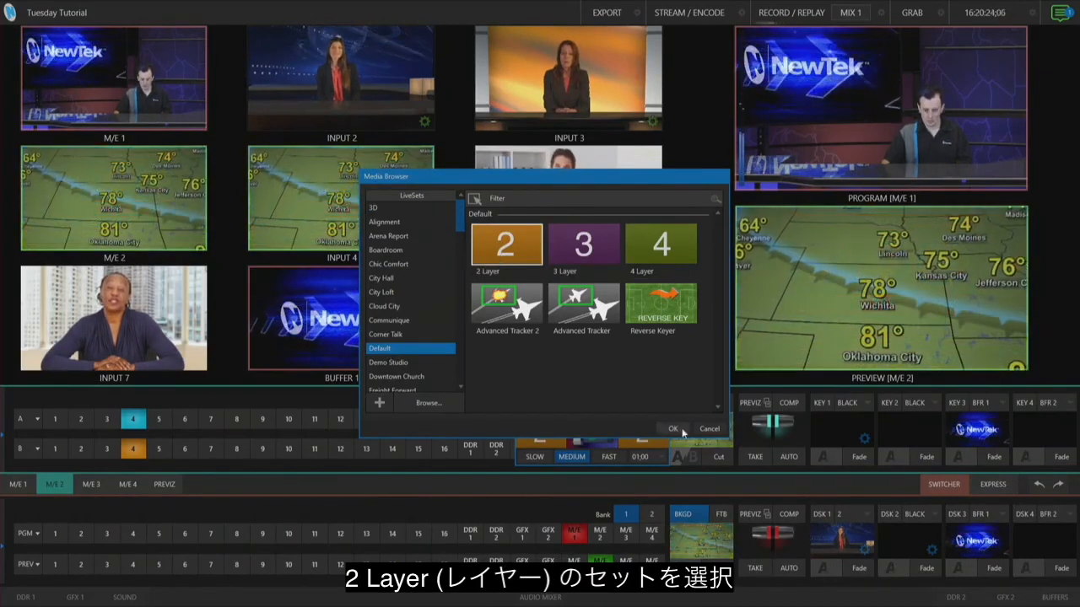
left_click(681, 428)
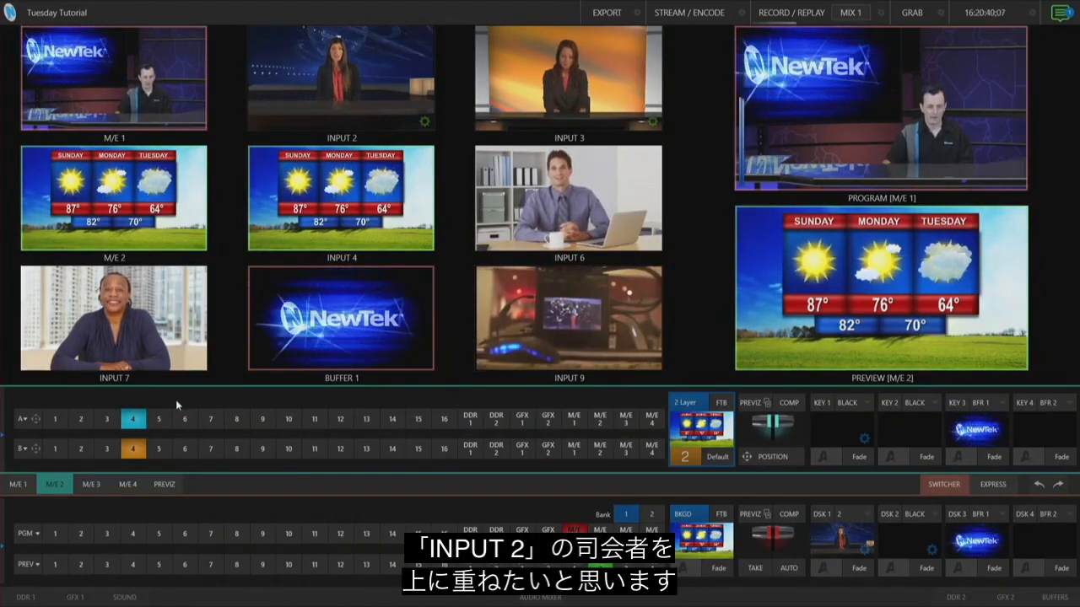
Put Input 2 on layer A and enable its Position, zooming it to 47.9% at X -75.8, Y 38.7 in the corner
left_click(81, 419)
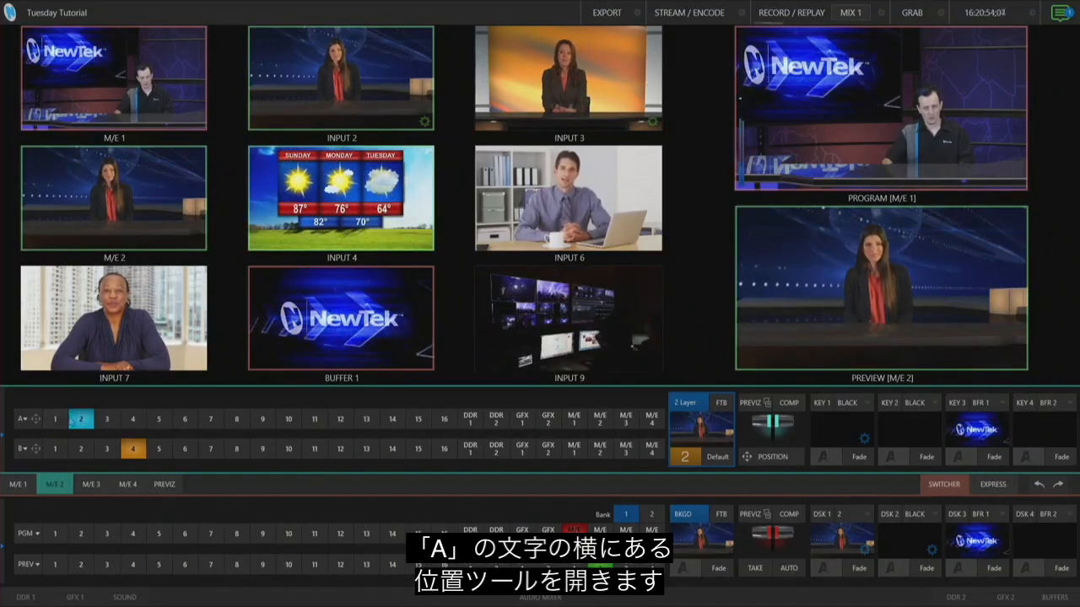
left_click(35, 419)
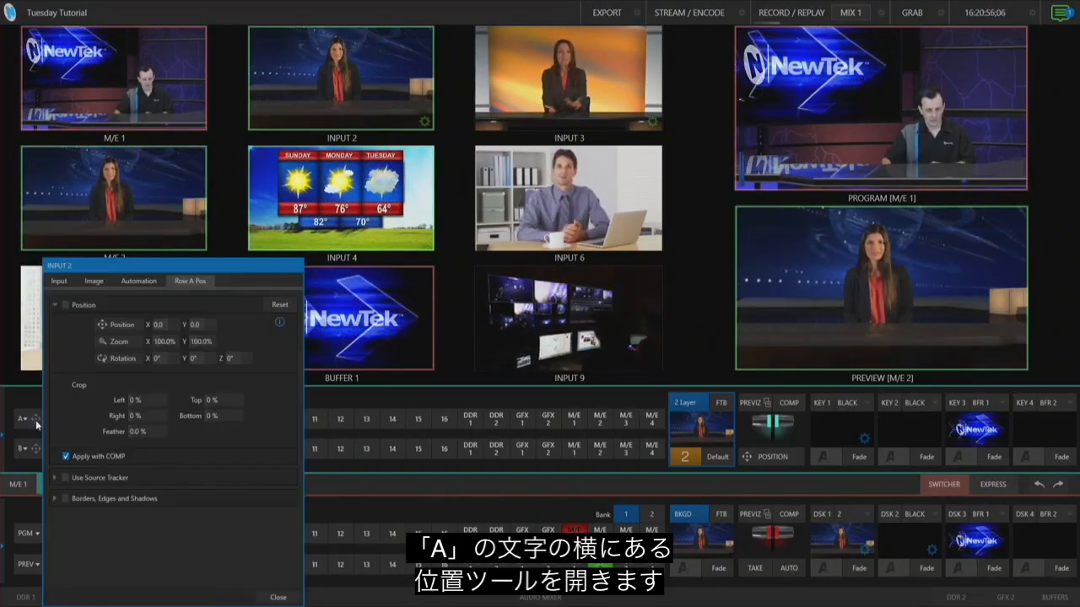
left_click(66, 306)
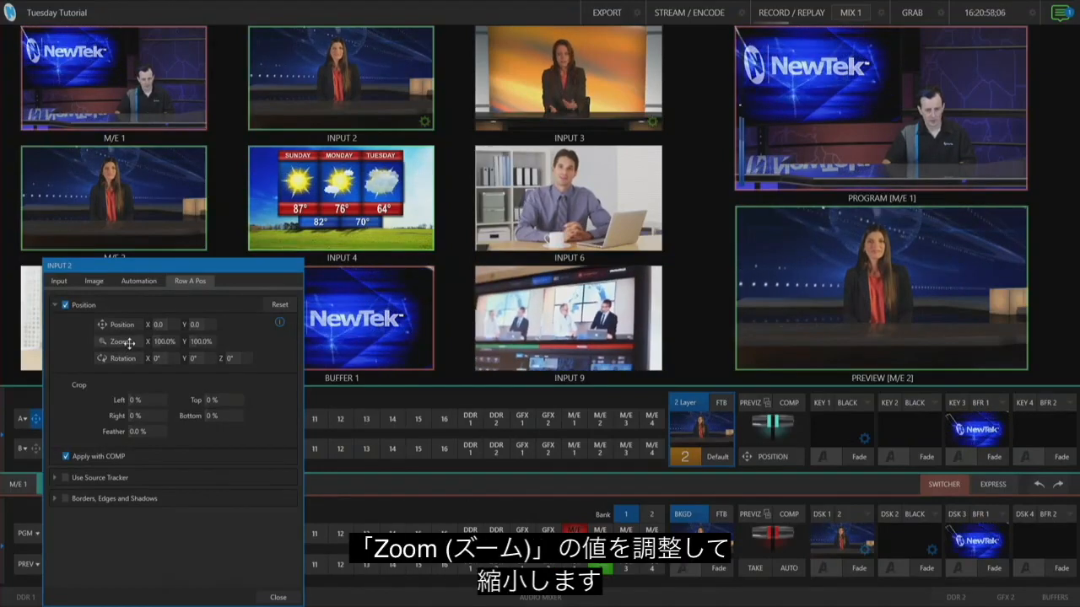
mouse_move(129, 342)
left_mouse_down()
mouse_move(105, 346)
mouse_move(118, 335)
left_mouse_up()
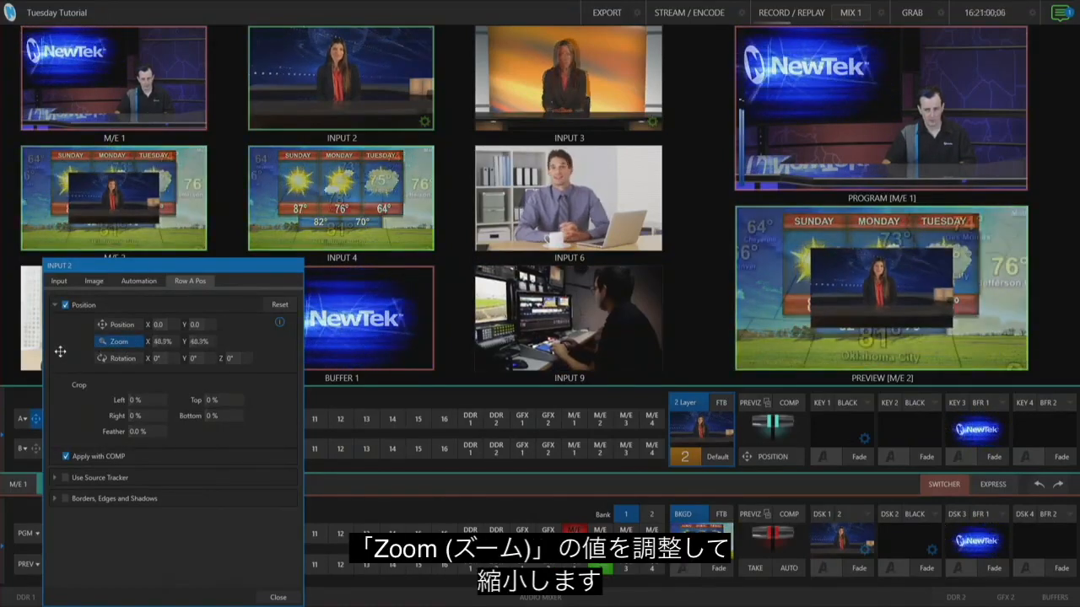
left_click_drag(105, 324, 21, 377)
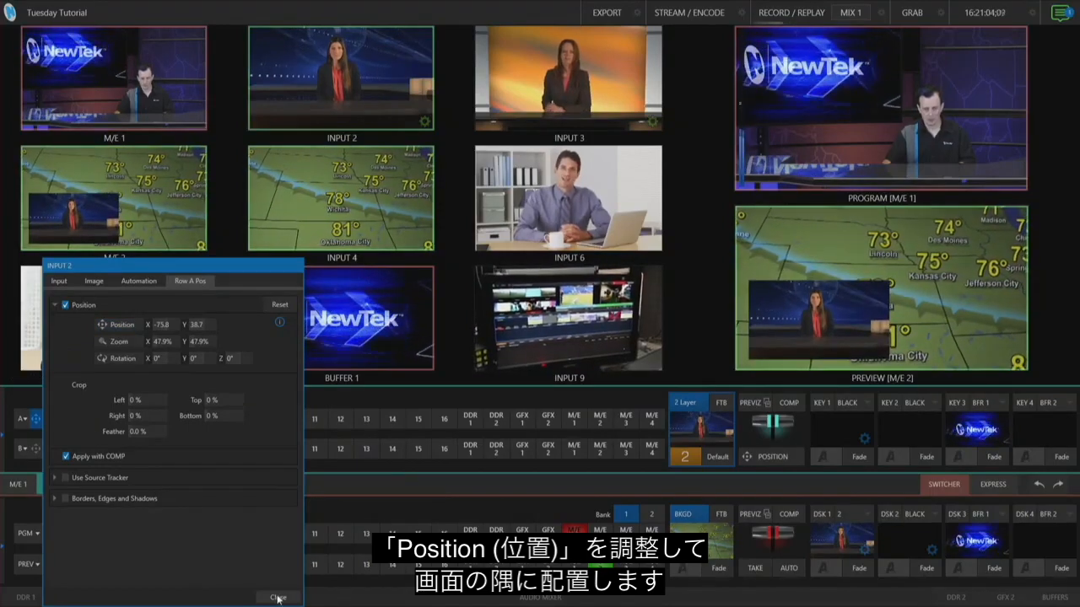
left_click(277, 598)
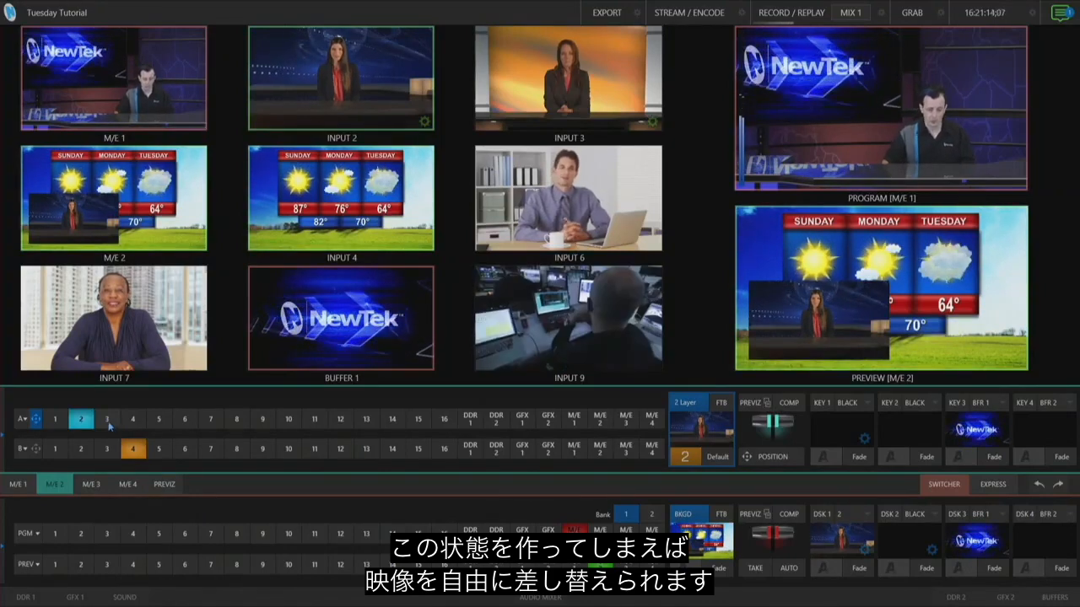
Cycle layer A through Inputs 3, 6 and M/E 1 before returning it to Input 2
left_click(107, 420)
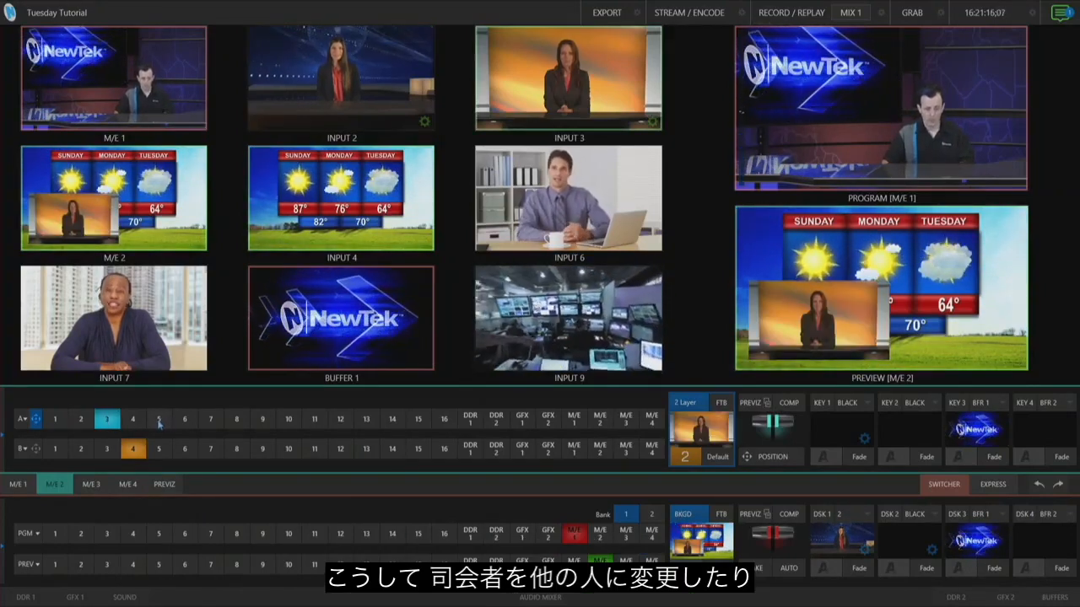
left_click(184, 420)
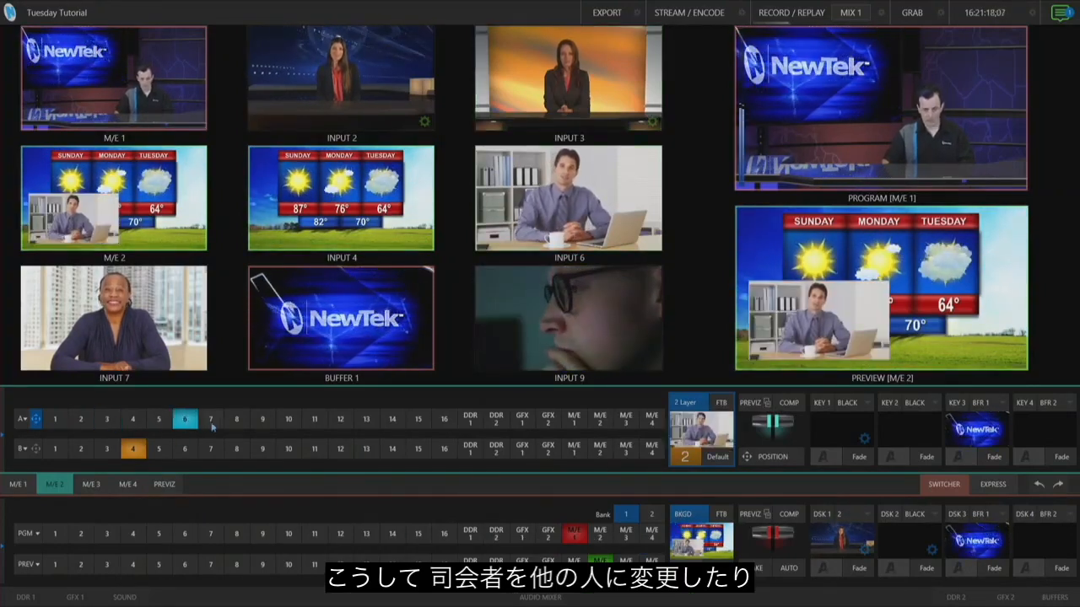
left_click(576, 422)
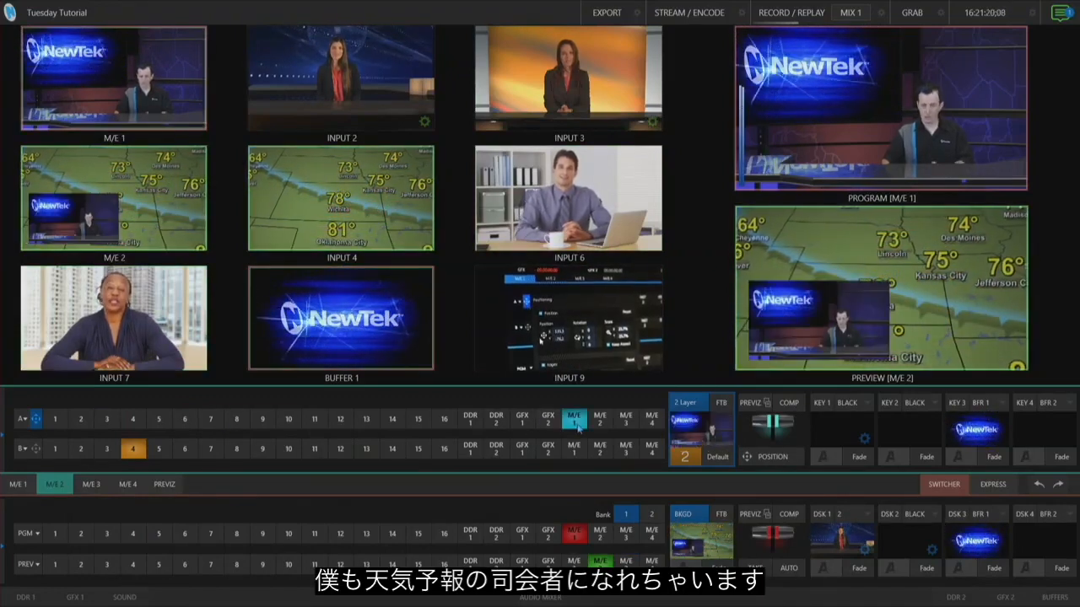
left_click(80, 422)
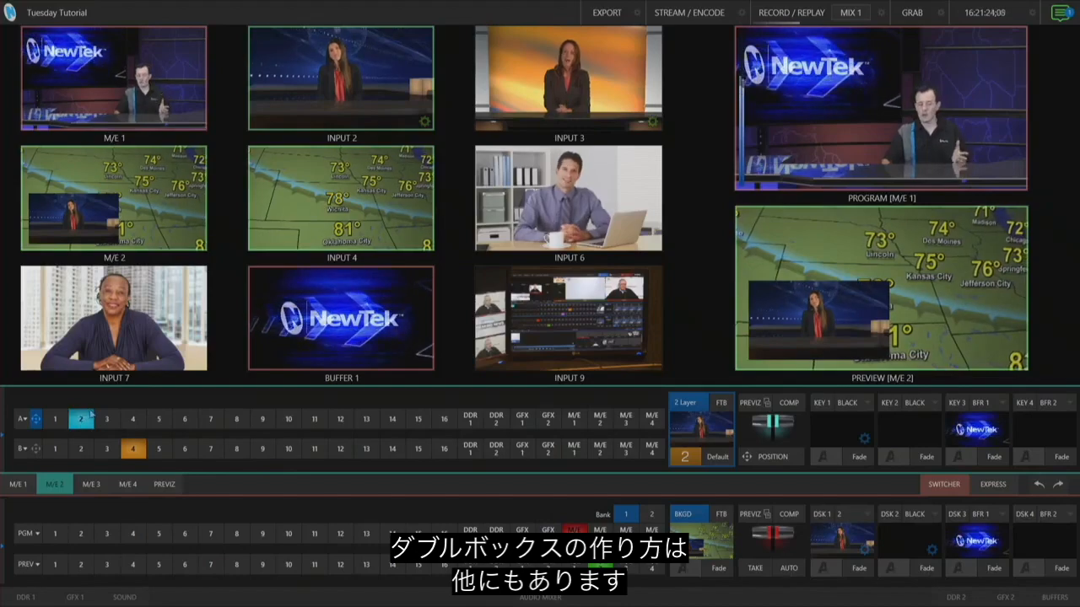
Reset layer A's position settings
left_click(36, 420)
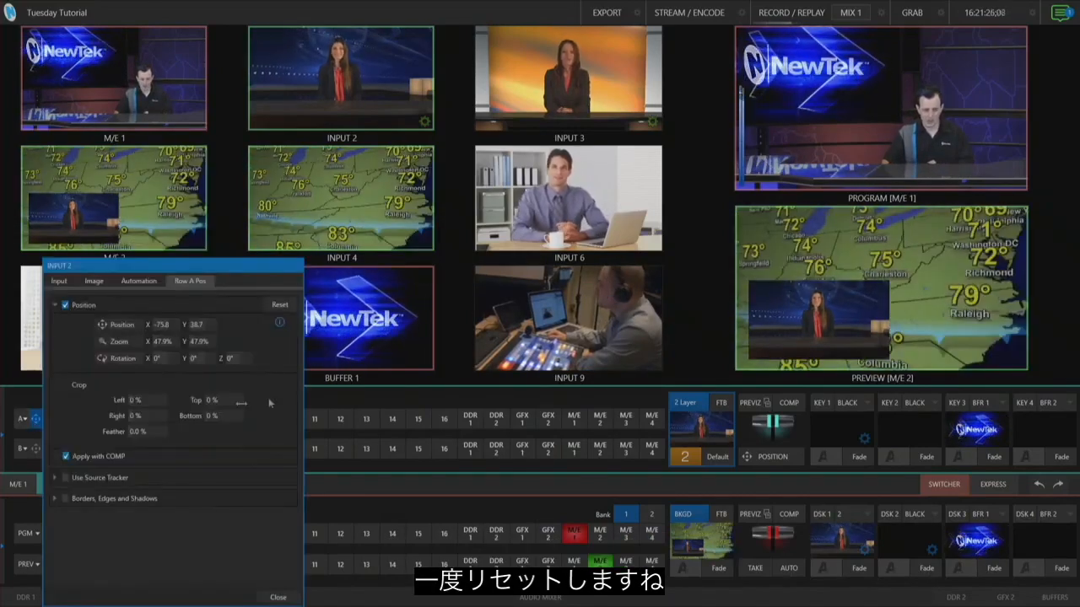
left_click(272, 305)
left_click(277, 596)
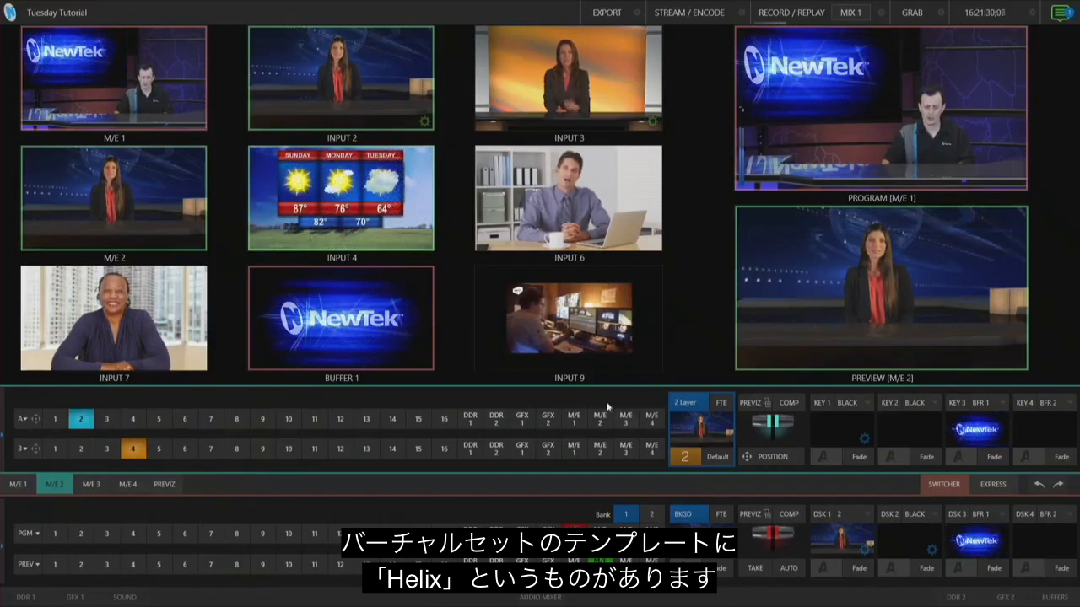
Load the Helix Offset Left virtual set into M/E 2
mouse_move(1, 449)
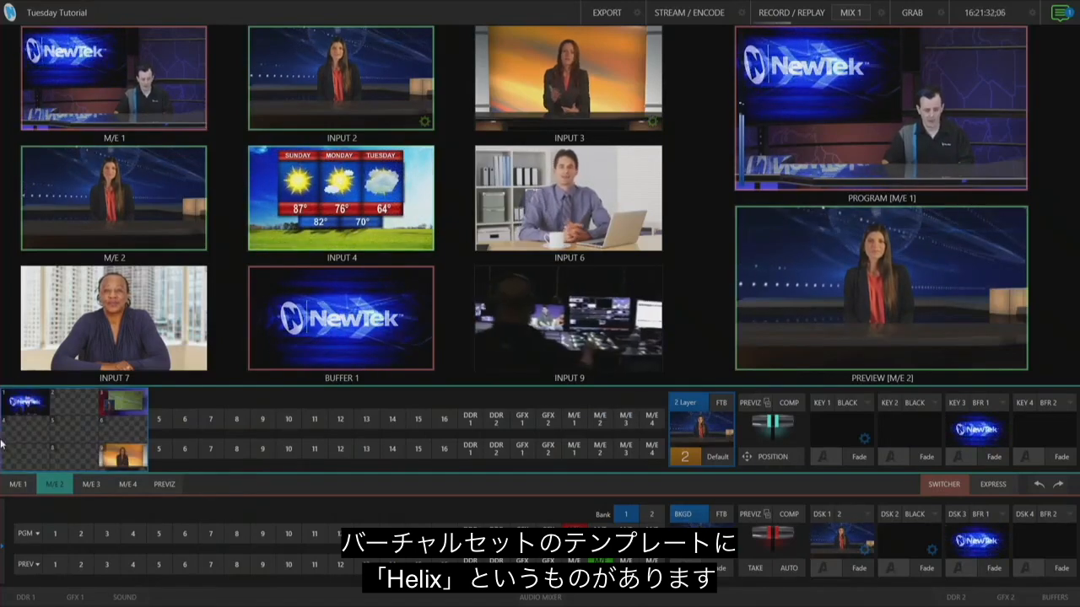
left_click(119, 404)
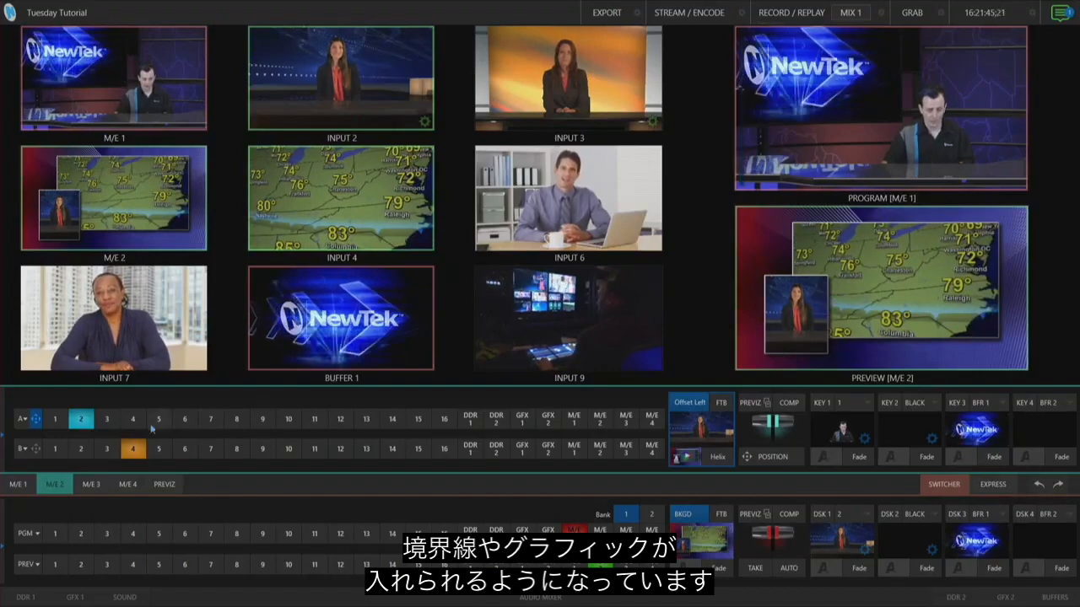
Cycle layer A through Inputs 3, 6, 7 and M/E 1 before returning it to Input 2
left_click(107, 419)
left_click(185, 419)
left_click(211, 419)
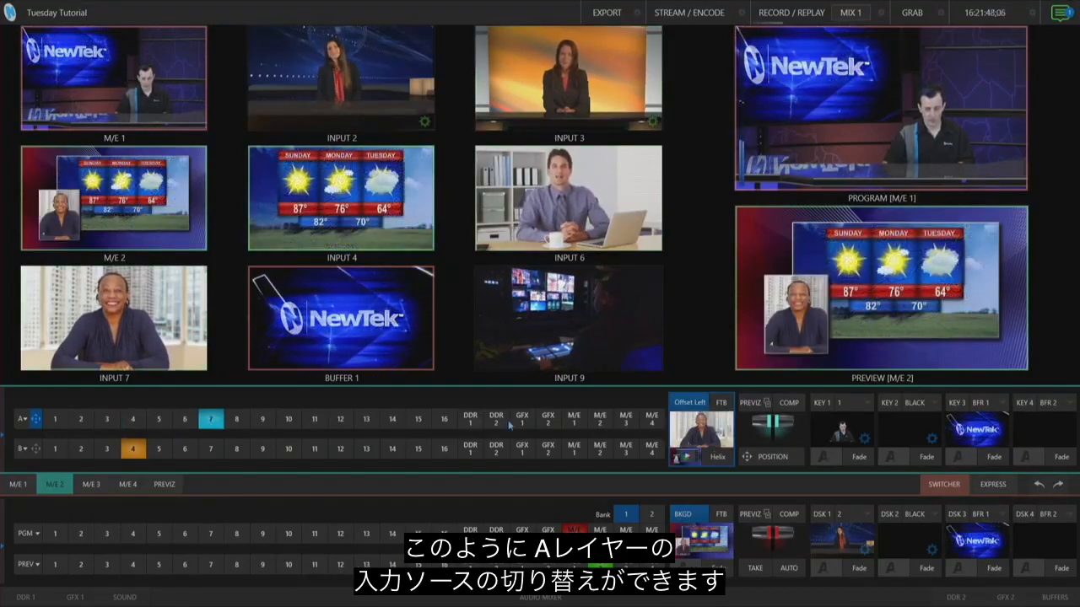
left_click(581, 422)
left_click(81, 419)
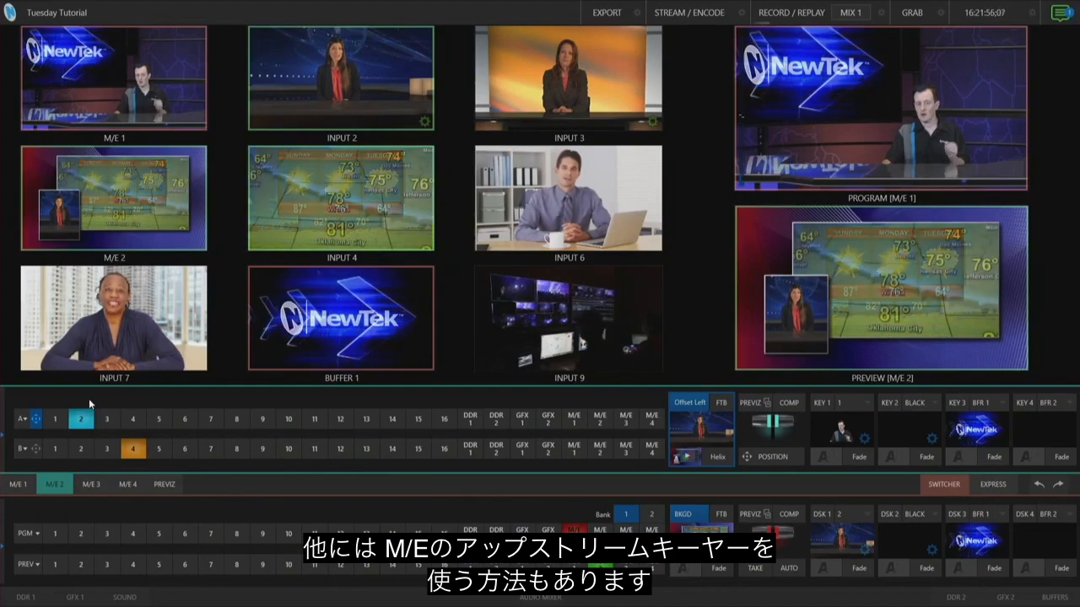
Reset M/E 2 to the plain background effect and select Input 4 as the A source
left_click(688, 458)
left_click(532, 391)
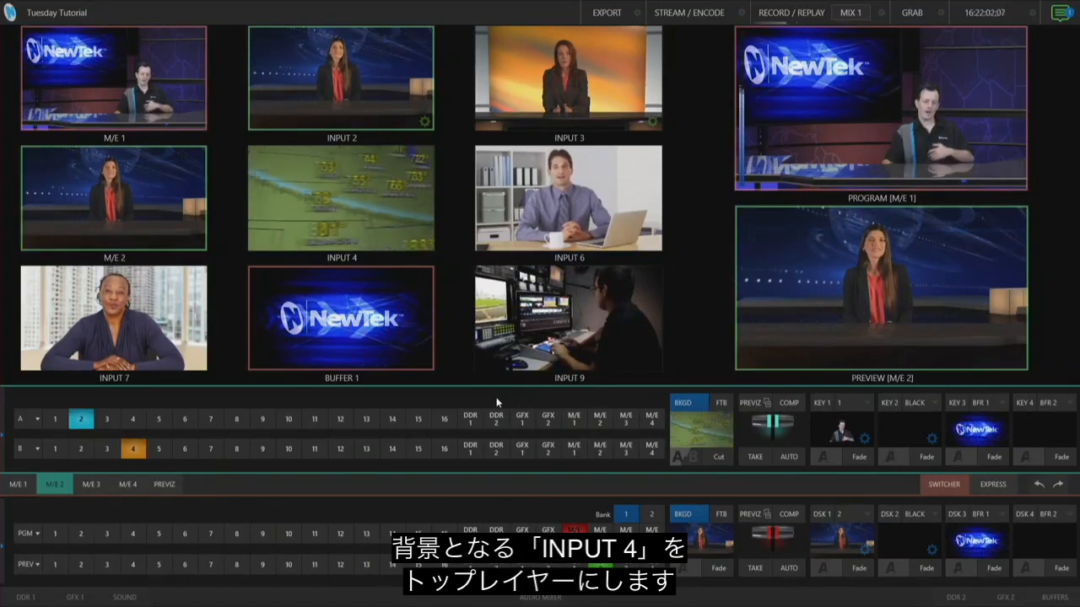
left_click(133, 421)
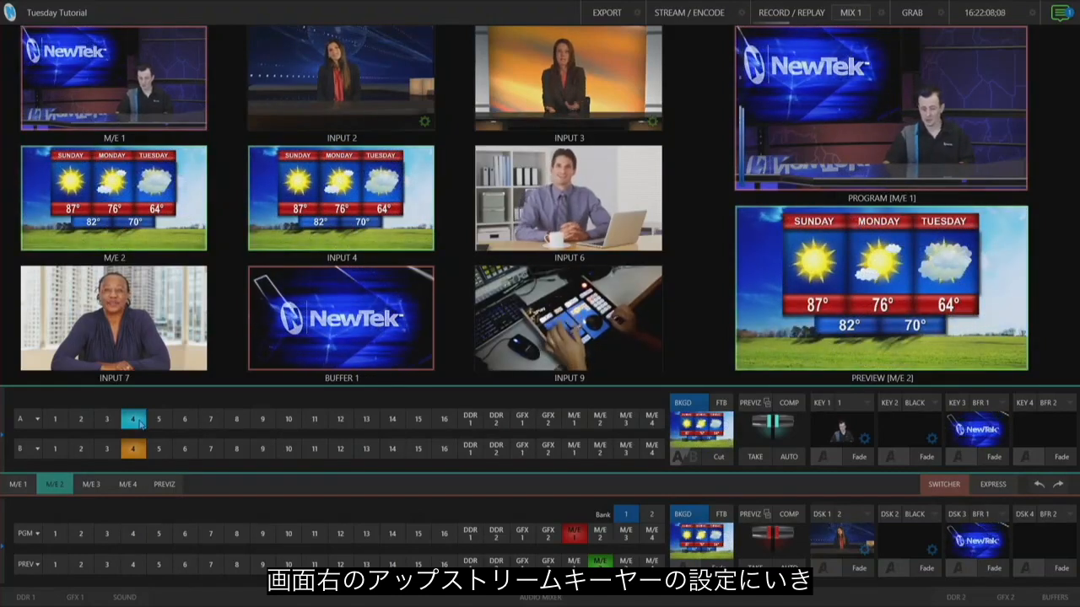
Set KEY 1's source to Input 2
left_click(865, 404)
mouse_move(881, 418)
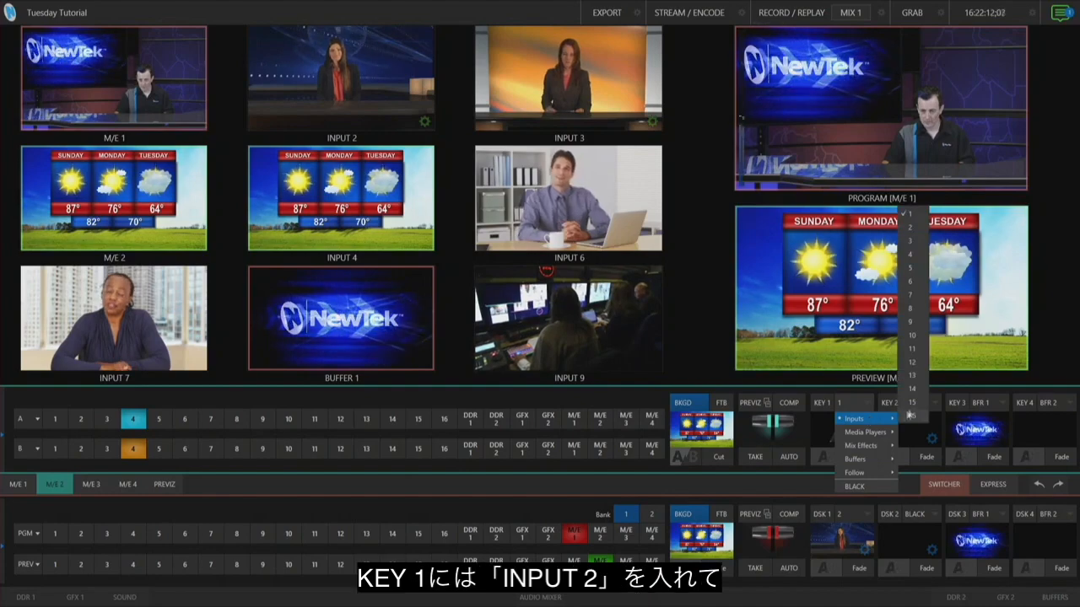
left_click(910, 227)
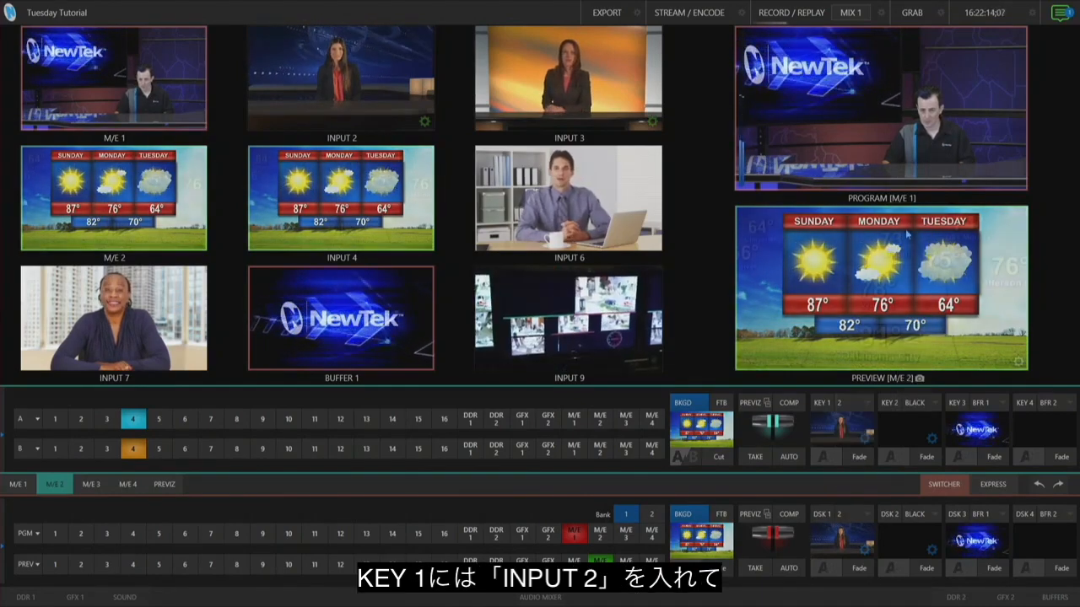
Set KEY 2's source to Input 3
left_click(932, 399)
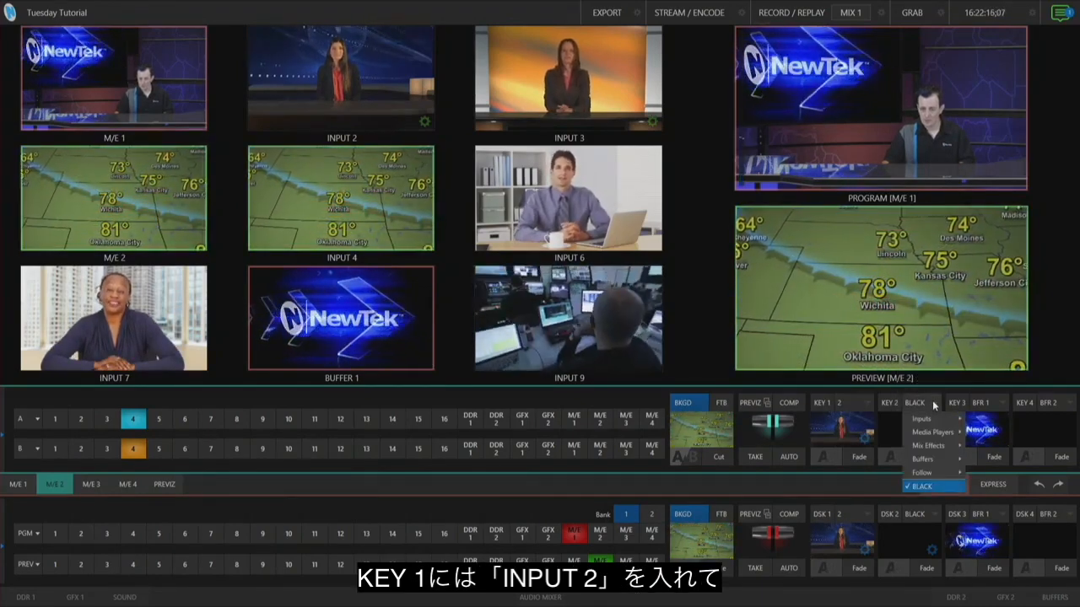
mouse_move(934, 421)
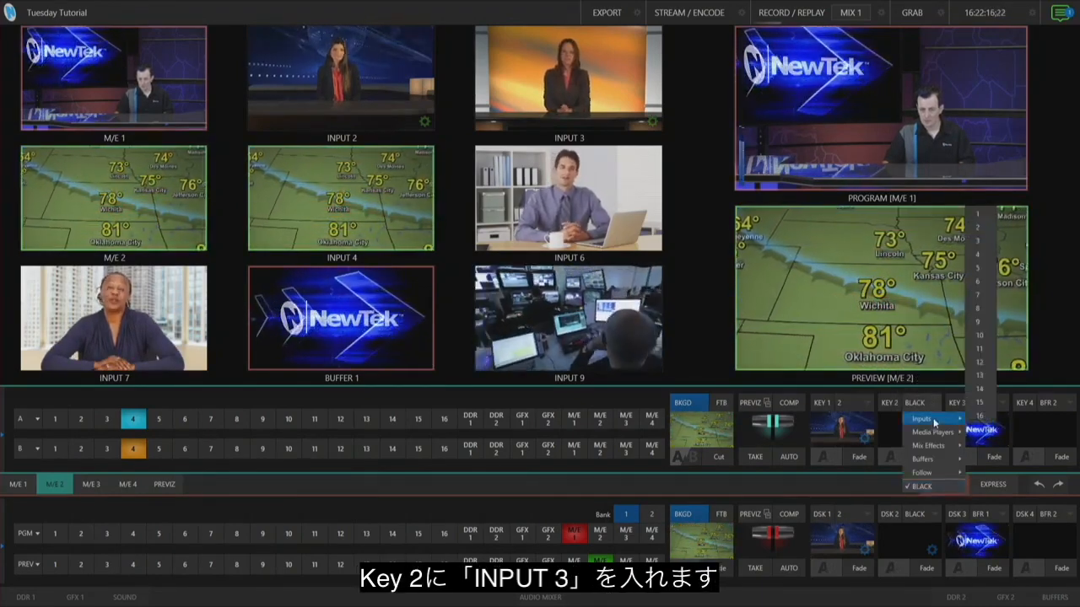
left_click(978, 241)
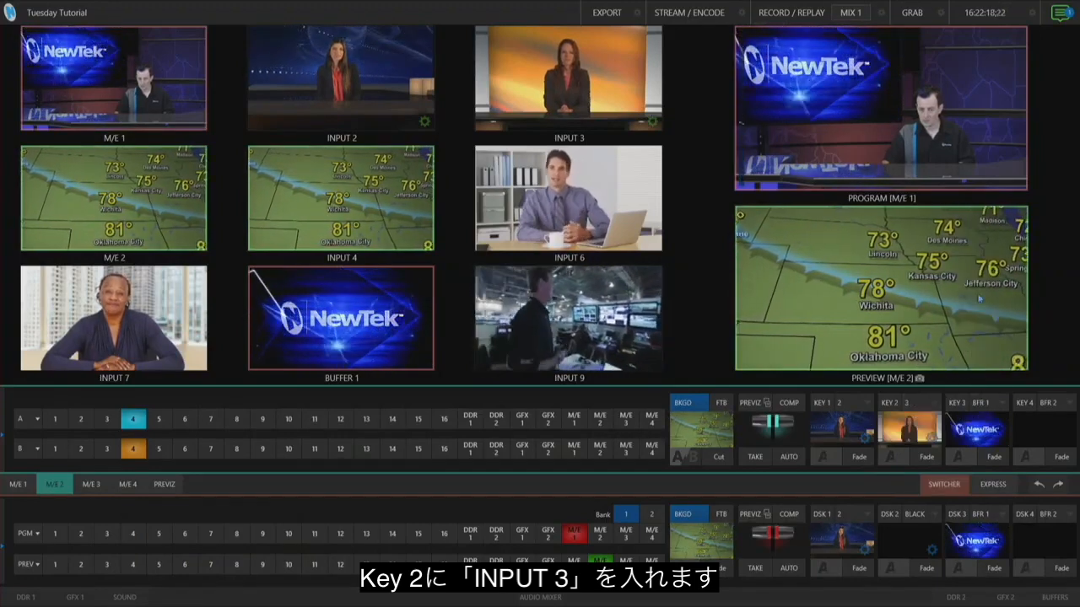
Fade KEY 1 on and reset its position settings
left_click(862, 458)
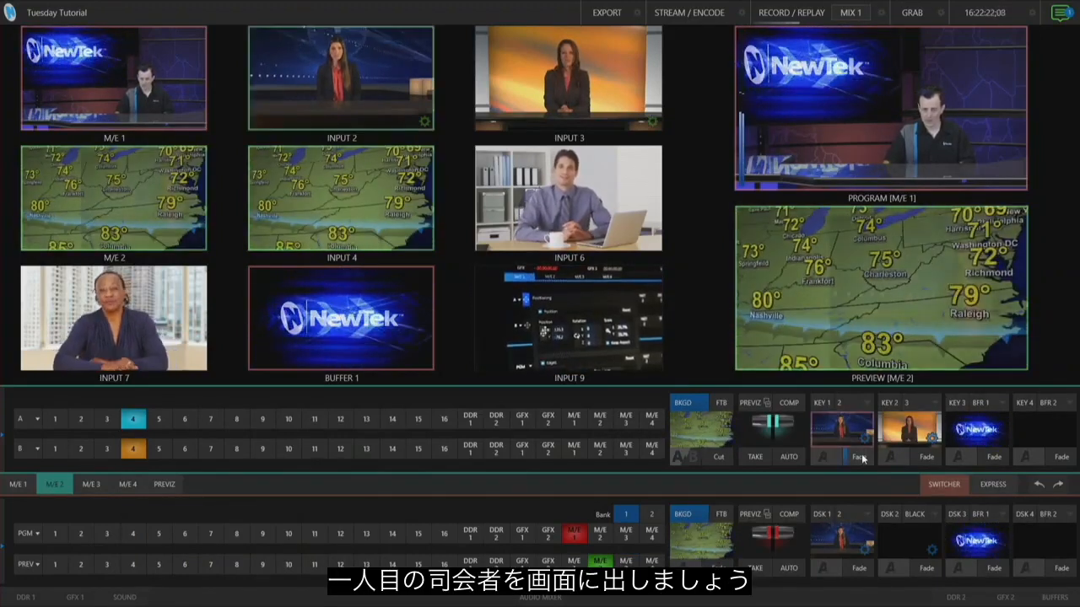
left_click(865, 439)
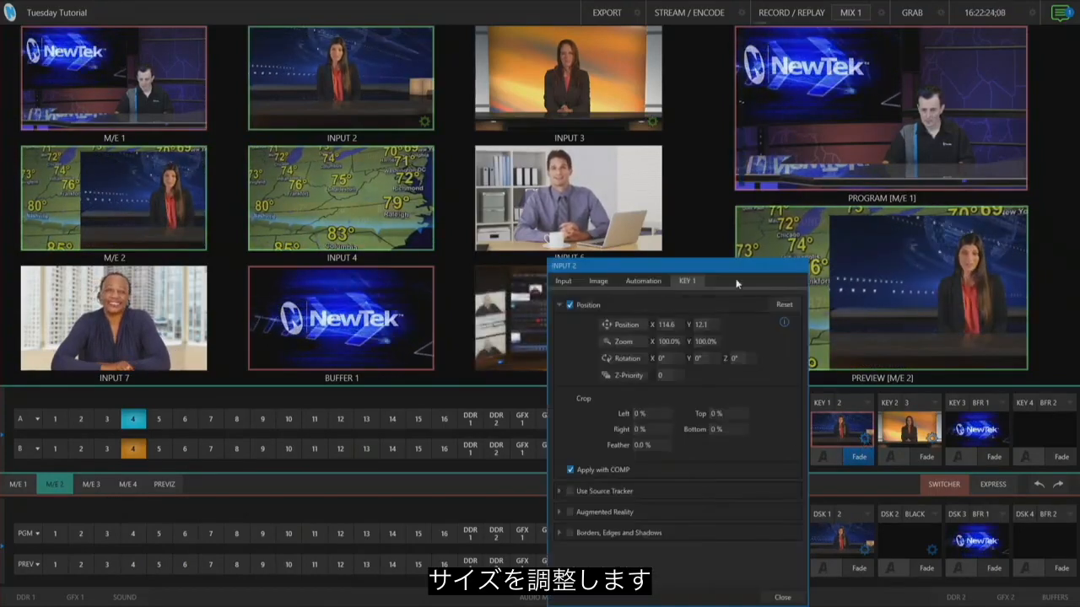
left_click(787, 306)
left_click_drag(746, 266, 550, 210)
Enable Borders, Edges and Shadows on KEY 1 and apply the Blue Rect Flat Soft Shadow border
left_click(377, 478)
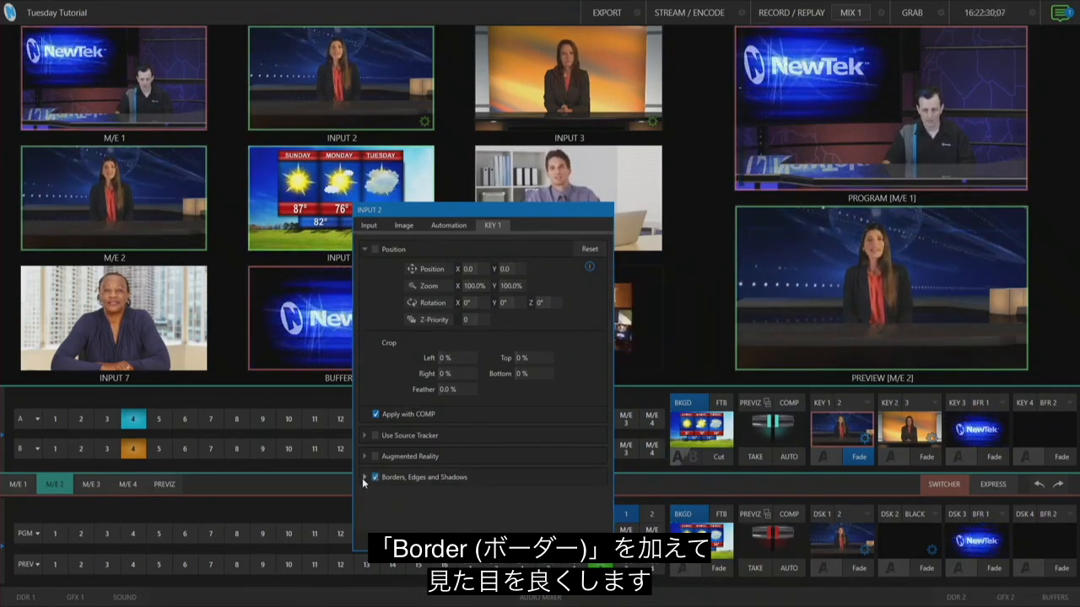
left_click(363, 478)
left_click(445, 330)
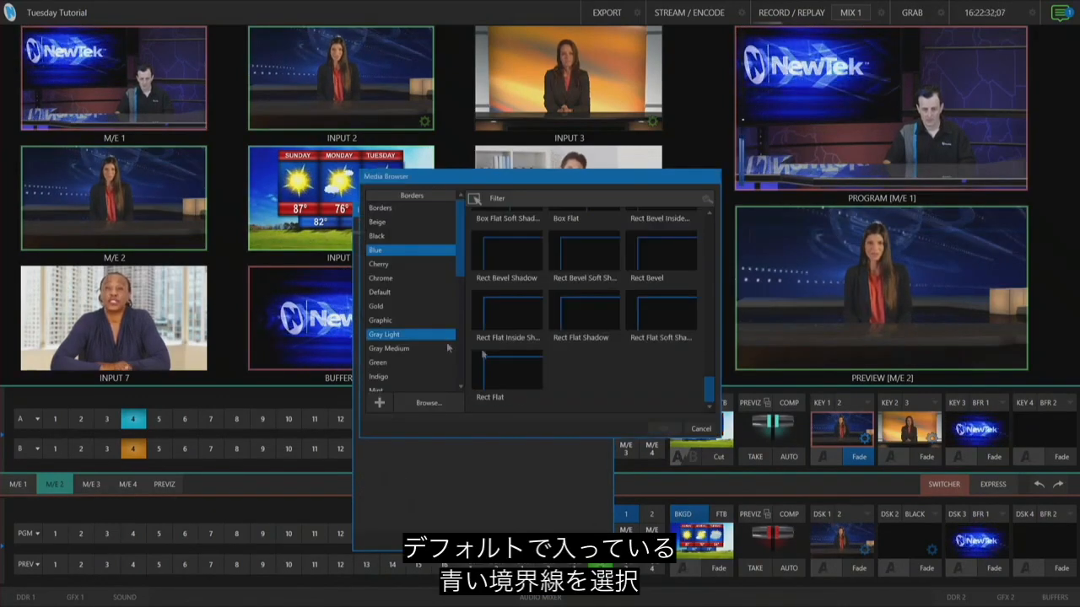
left_click(650, 314)
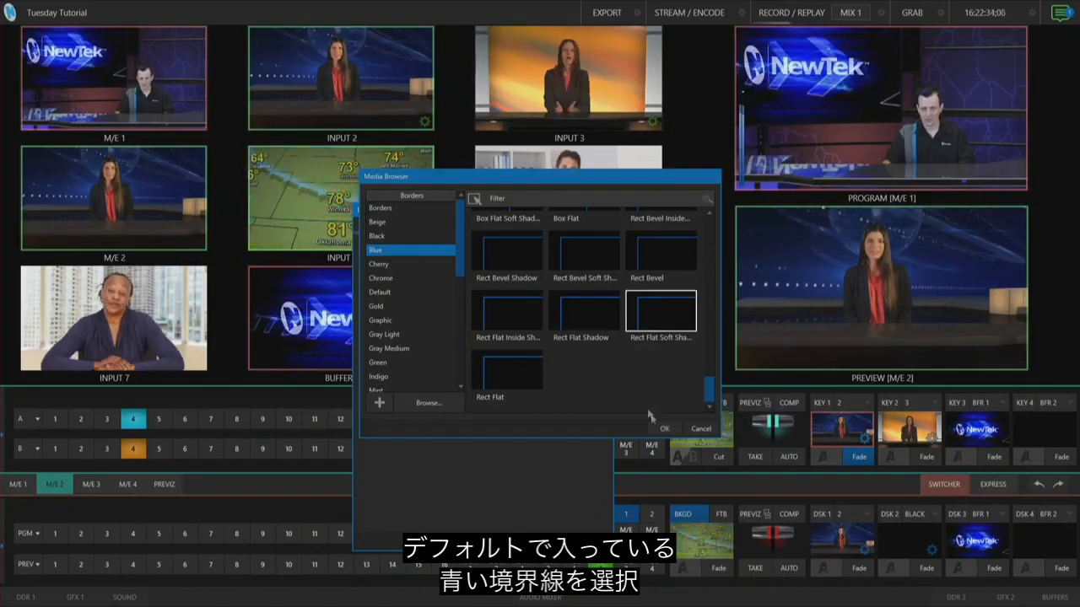
left_click(670, 430)
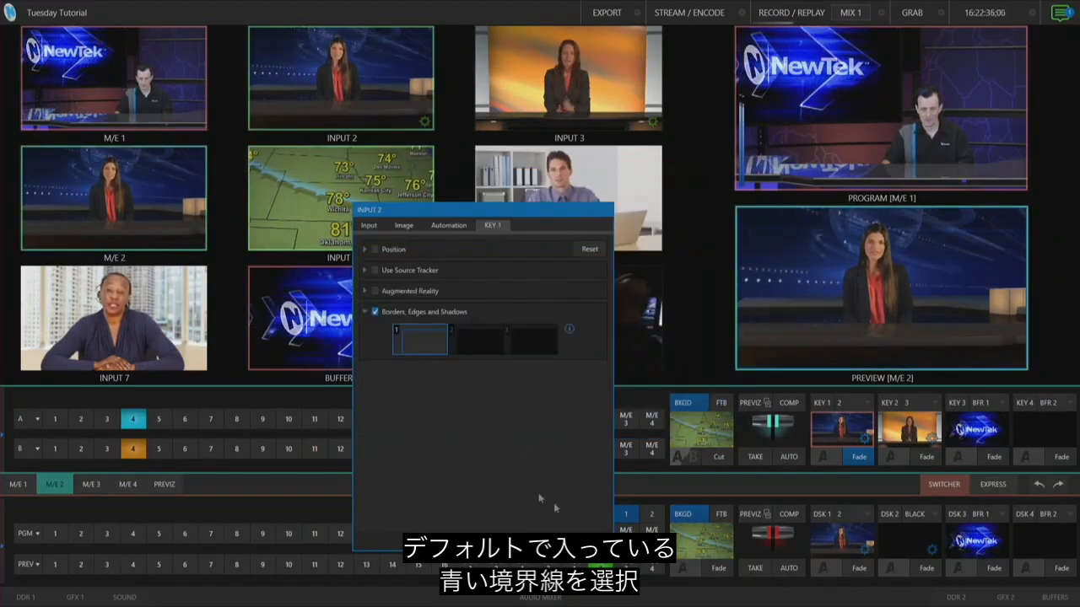
Enable Position for KEY 1 and set its zoom to 40%
left_click(374, 249)
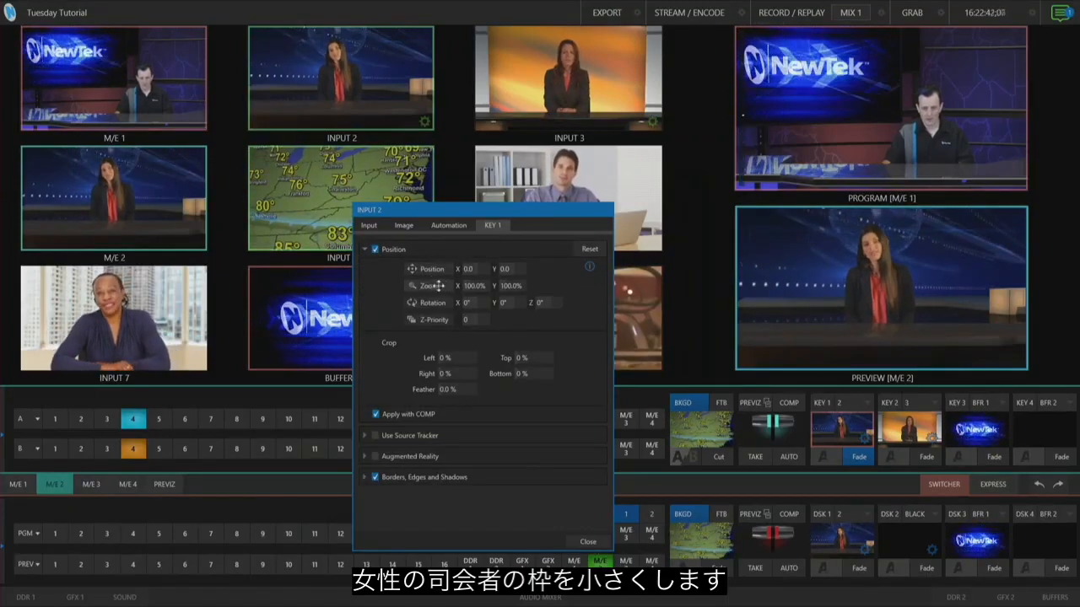
left_click(472, 287)
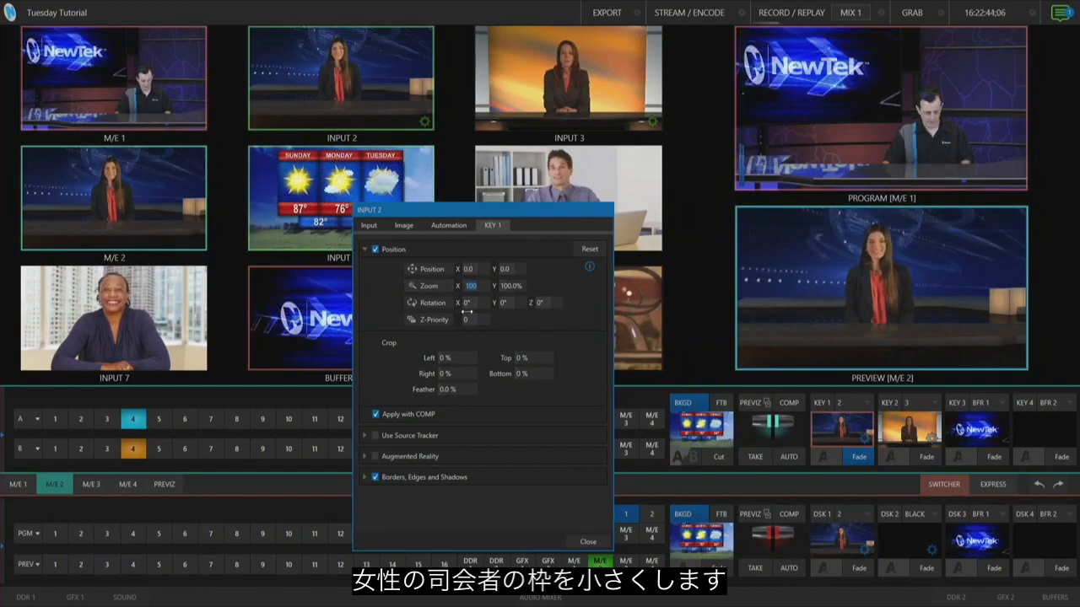
type("40")
key("Tab")
key("Return")
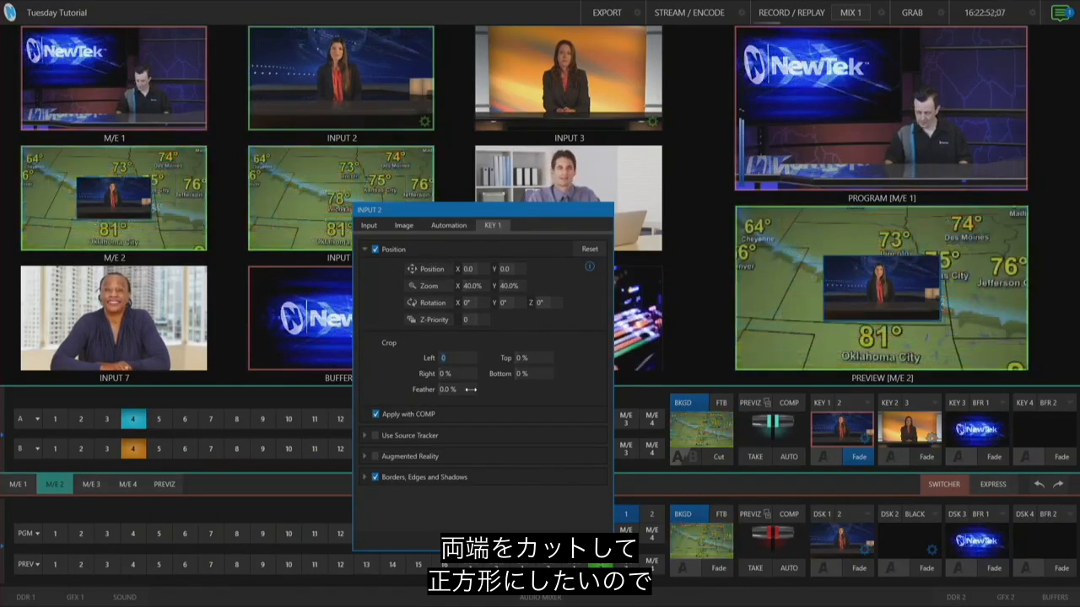
Crop KEY 1 by 25% on the left and right sides
type("25")
key("Tab")
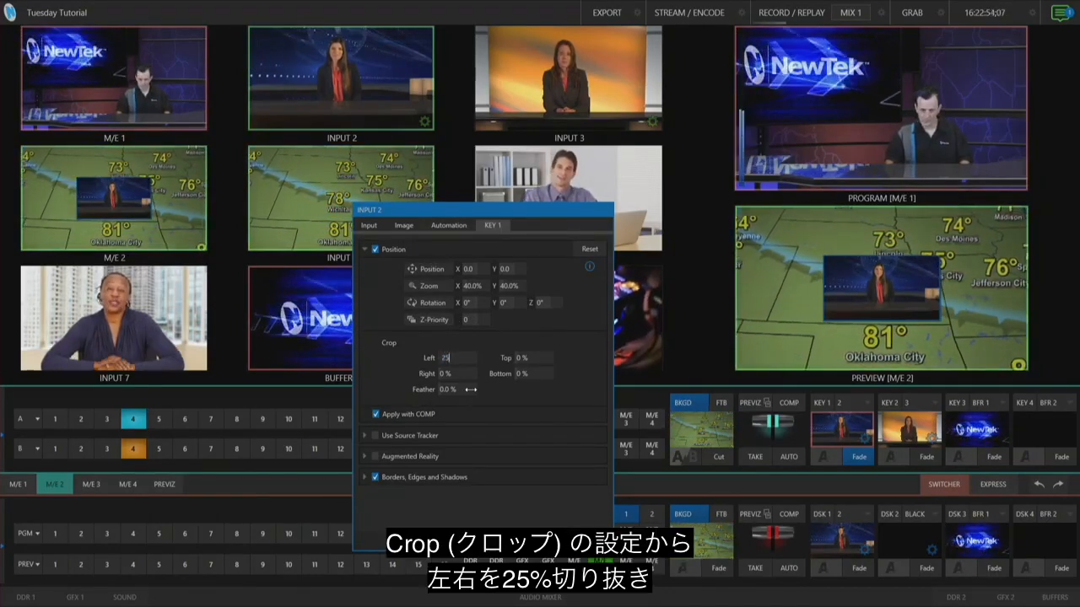
type("25")
key("Return")
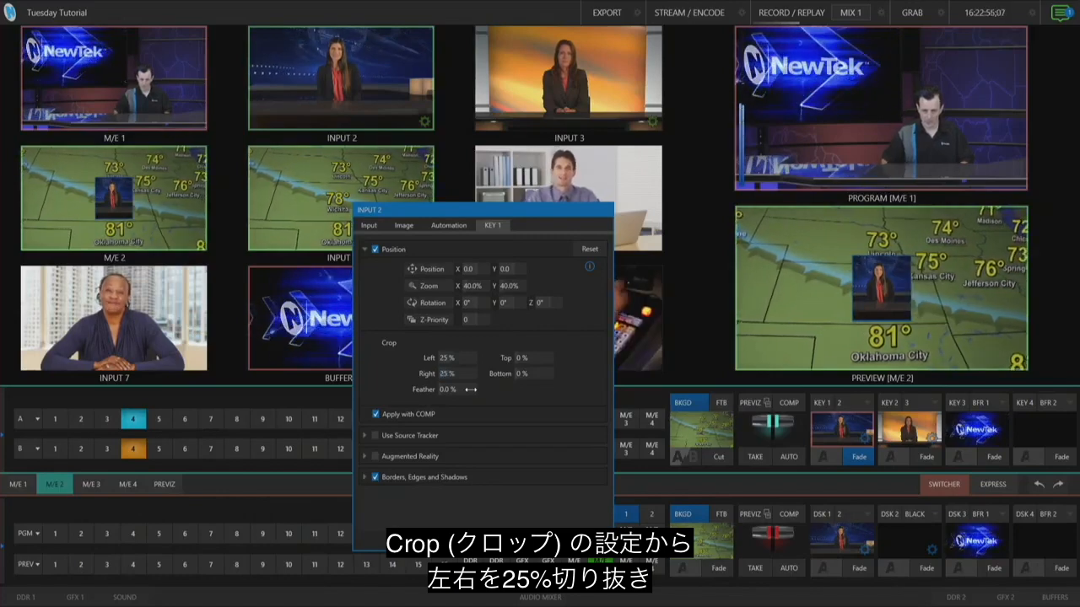
Move KEY 1 to the lower left of the weather frame, about X -112, Y 49, and close its settings
left_click_drag(393, 280, 279, 336)
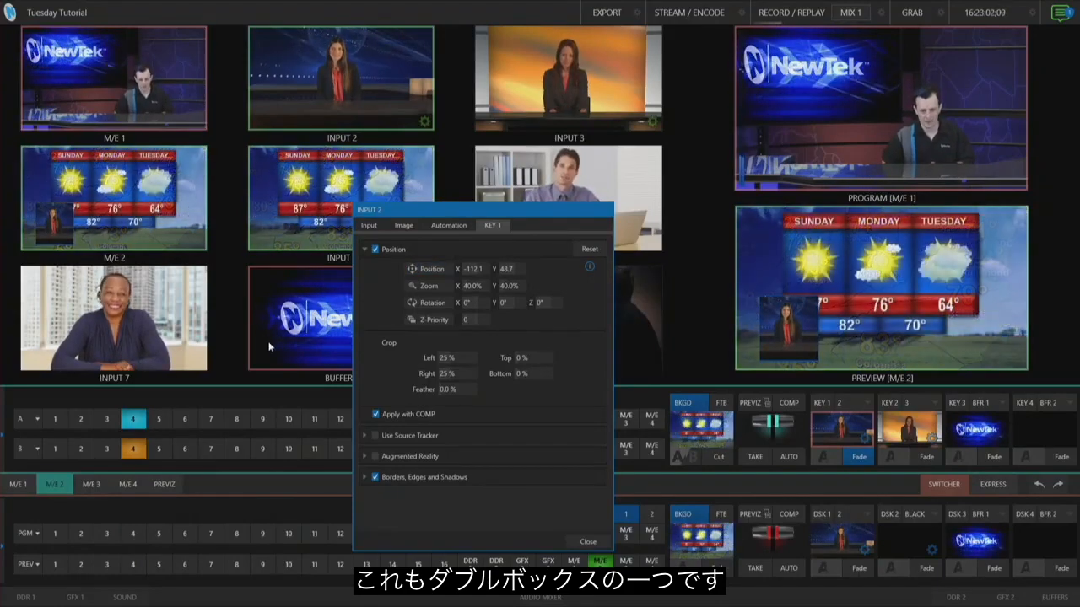
left_click(588, 542)
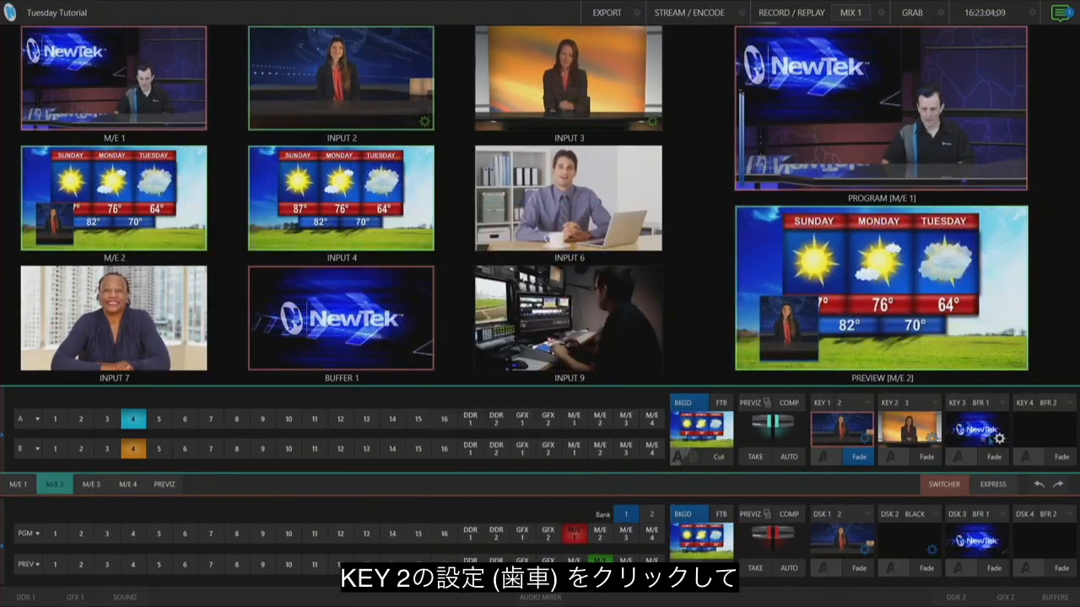
Fade KEY 2 on and open its settings
left_click(927, 456)
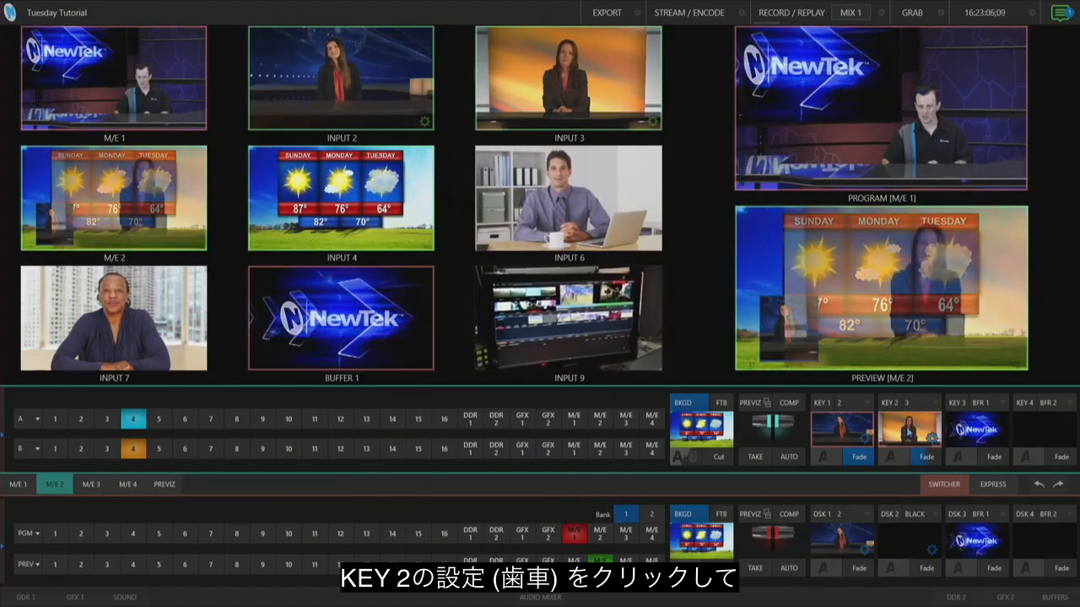
left_click(932, 439)
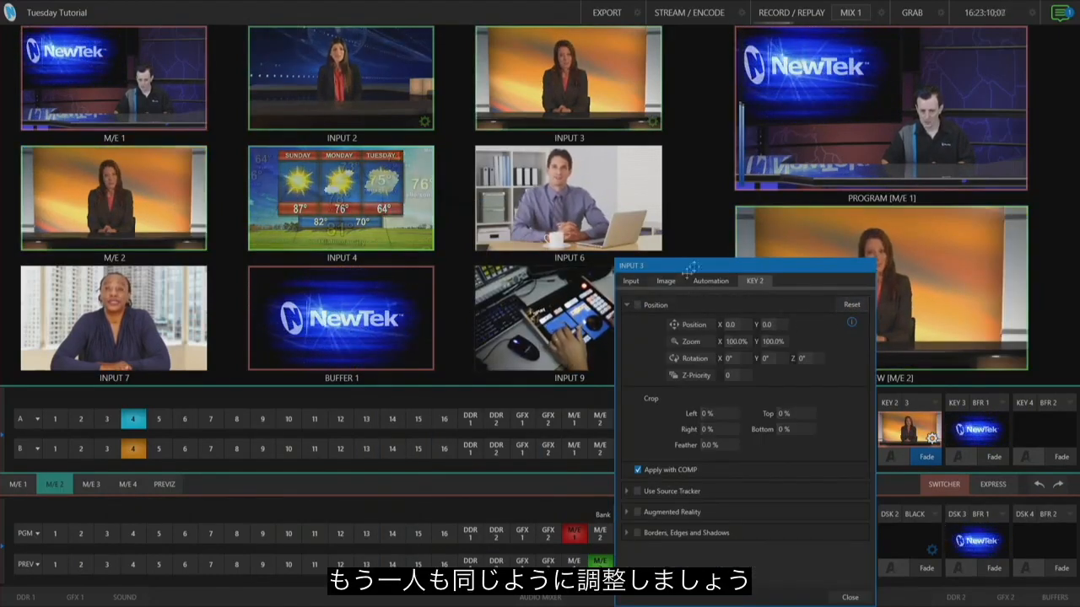
left_click_drag(735, 267, 593, 258)
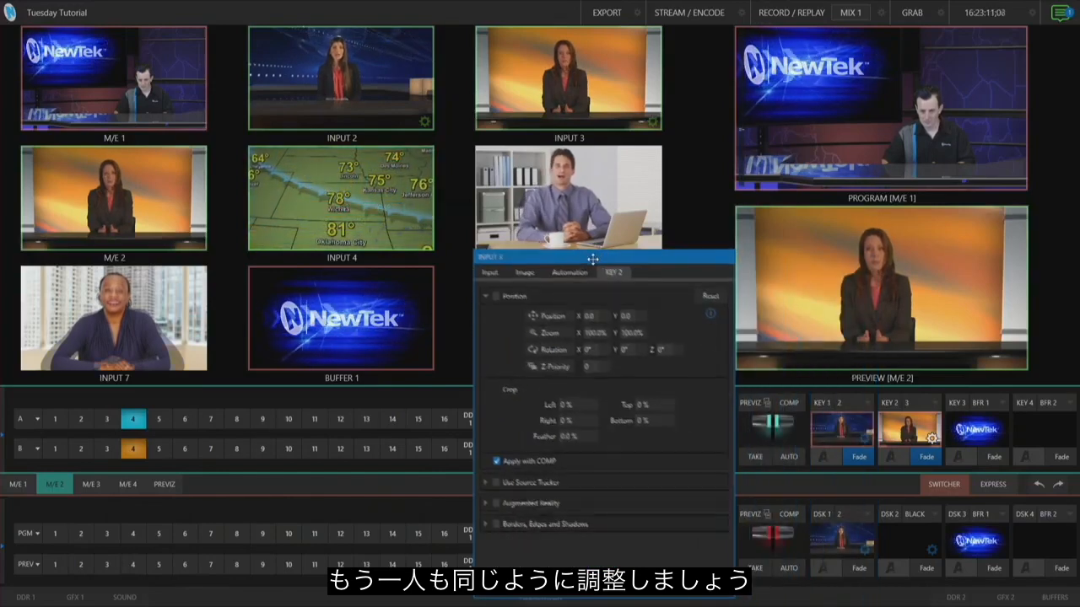
Enable Borders, Edges and Shadows on KEY 2 and apply the Blue Rect Flat Soft Shadow border
left_click(486, 525)
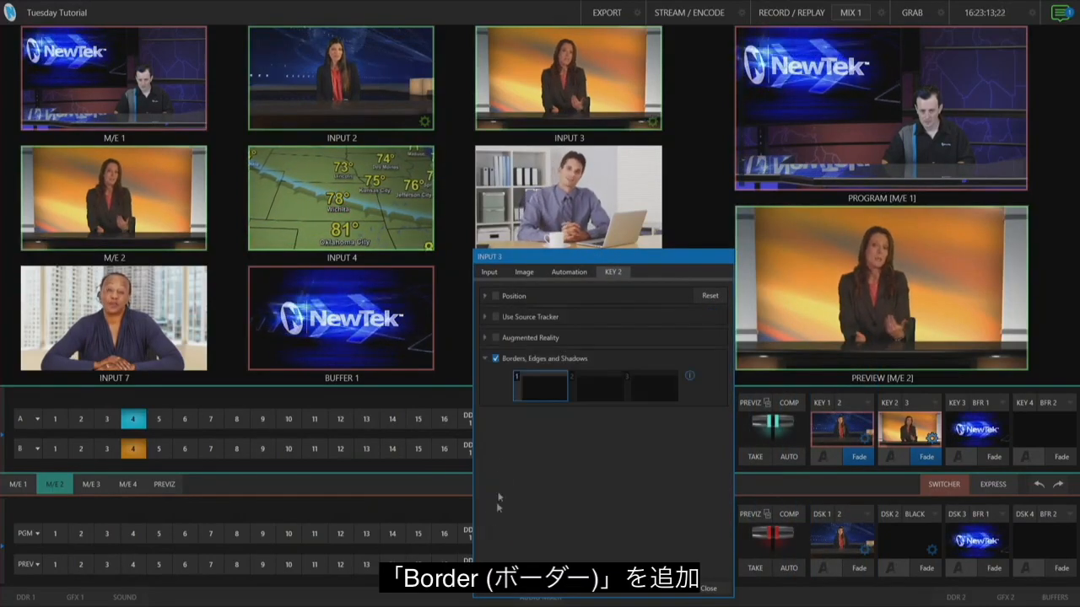
left_click(561, 375)
left_click(634, 309)
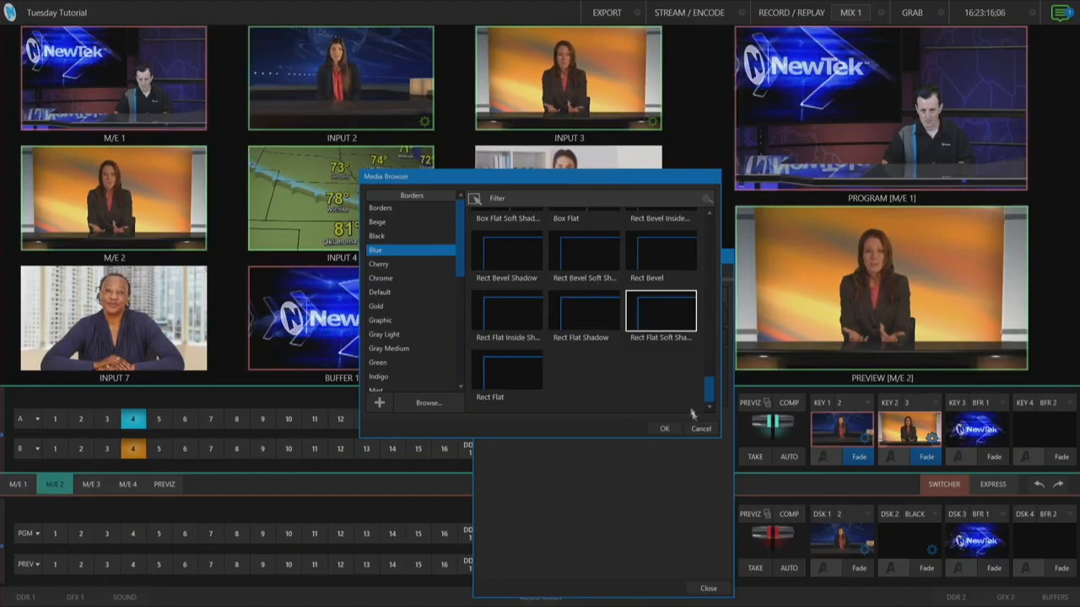
left_click(663, 430)
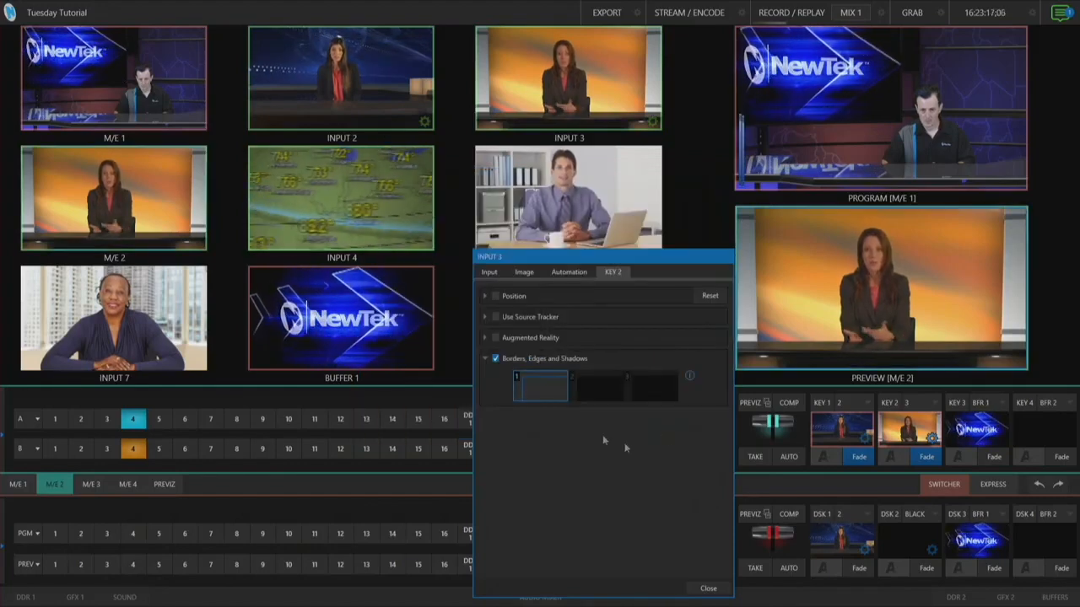
Enable Position for KEY 2 and set its zoom to 40% on both axes
left_click(485, 296)
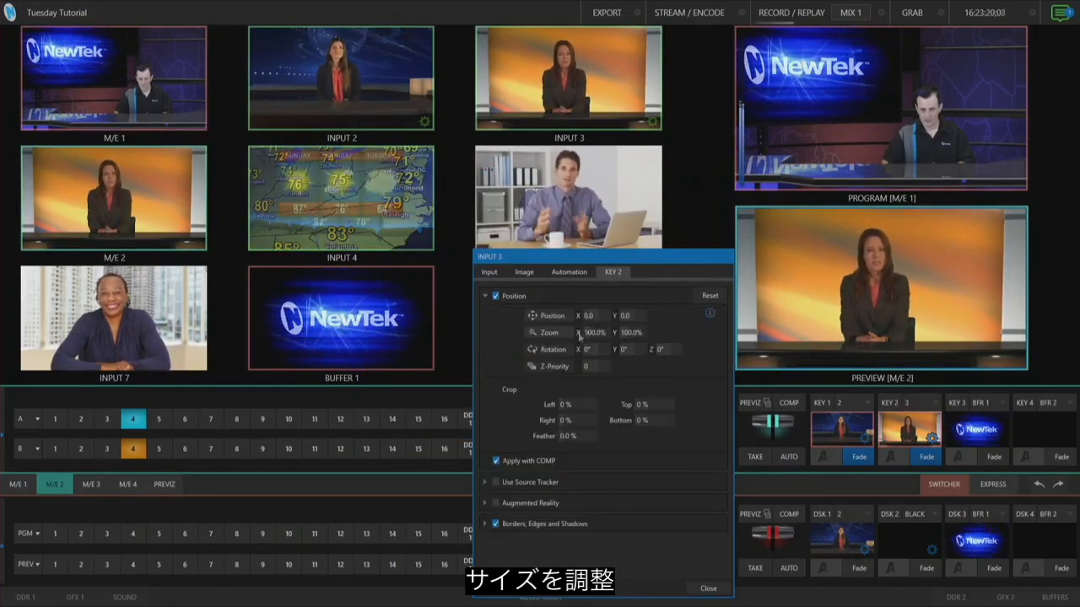
type("40")
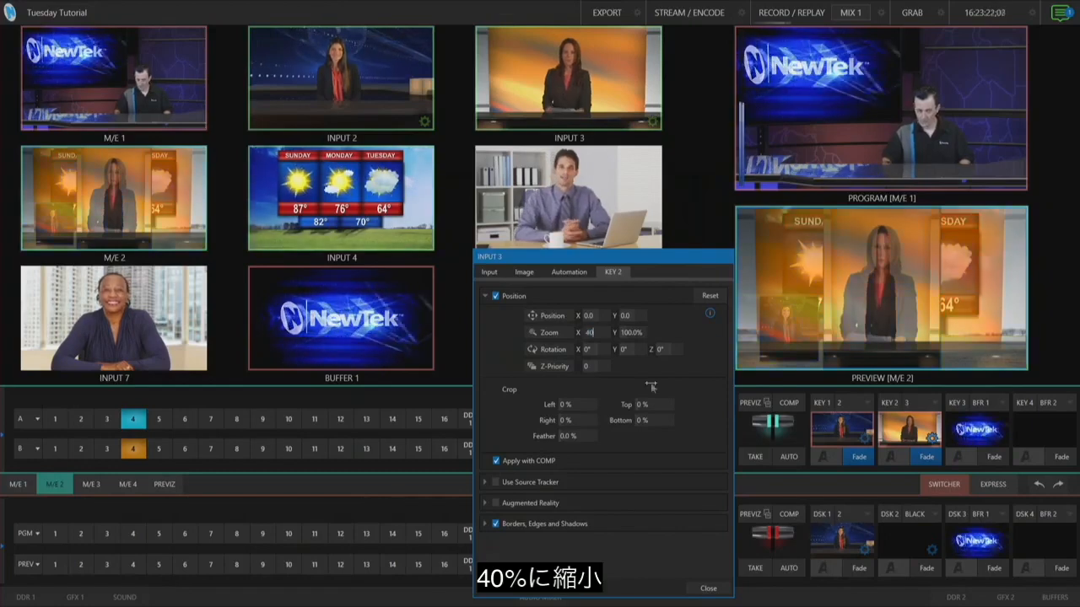
key("Tab")
type("40")
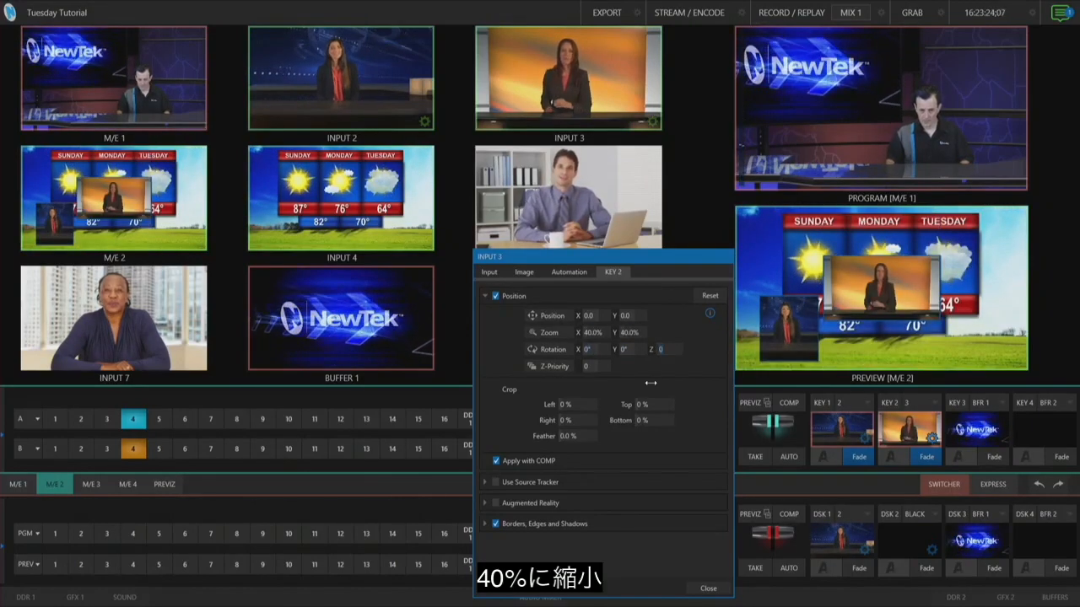
key("Tab")
key("Tab")
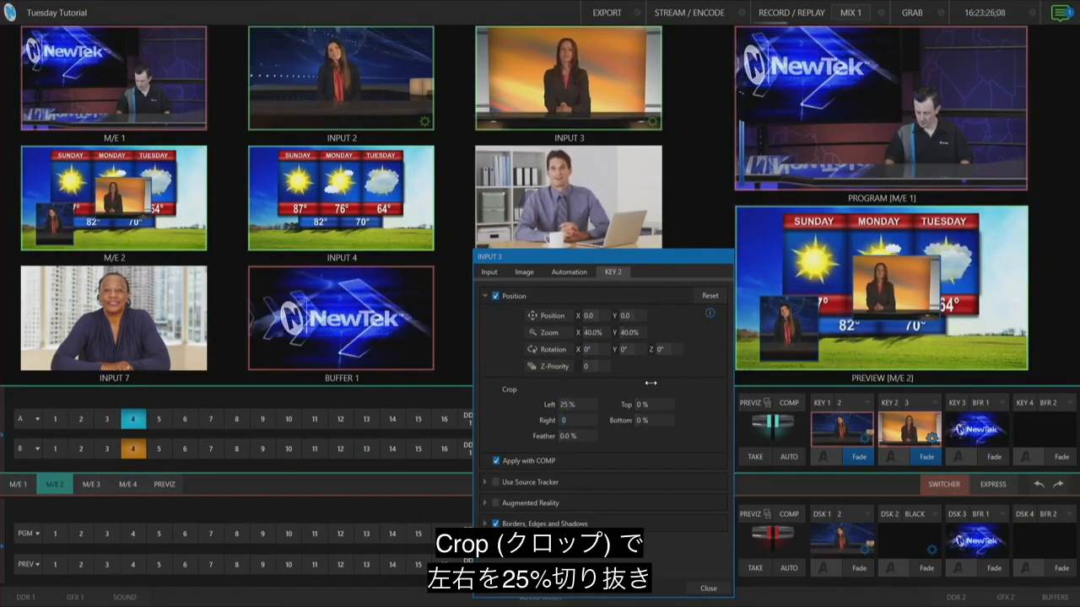
Crop KEY 2 by 25% on each side, place it at the lower right, about X 123, Y 47, and close settings
key("Return")
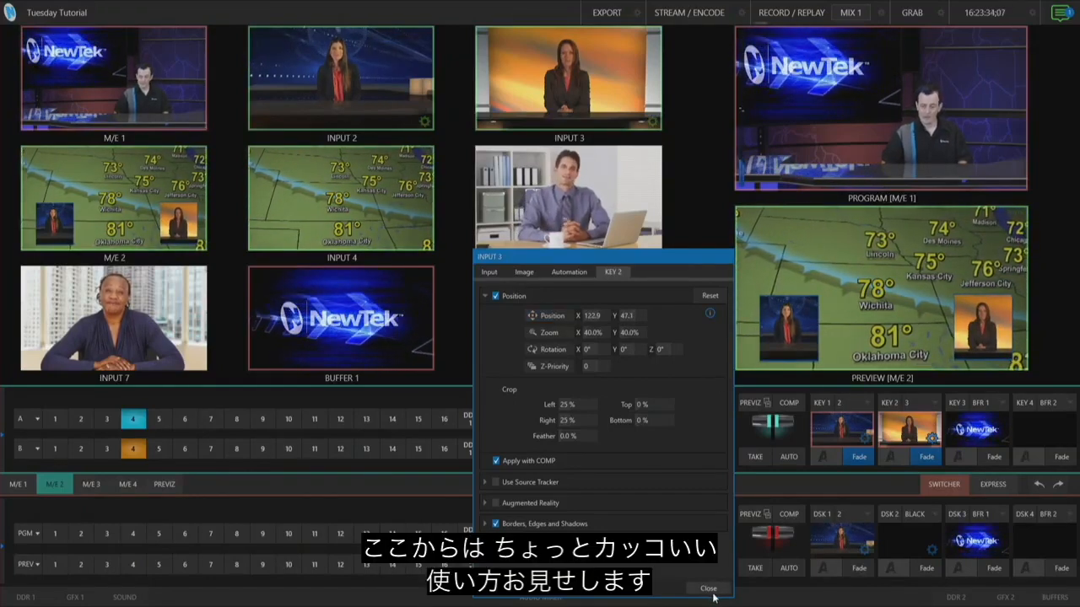
left_click(713, 591)
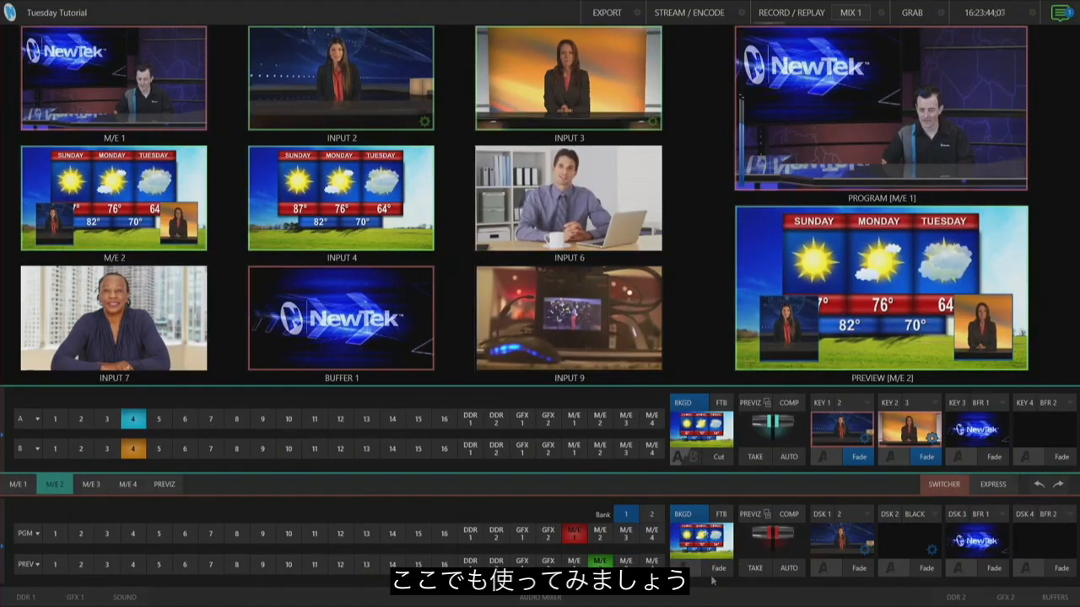
Save the current double-box layout as COMP preset 1
left_click(789, 404)
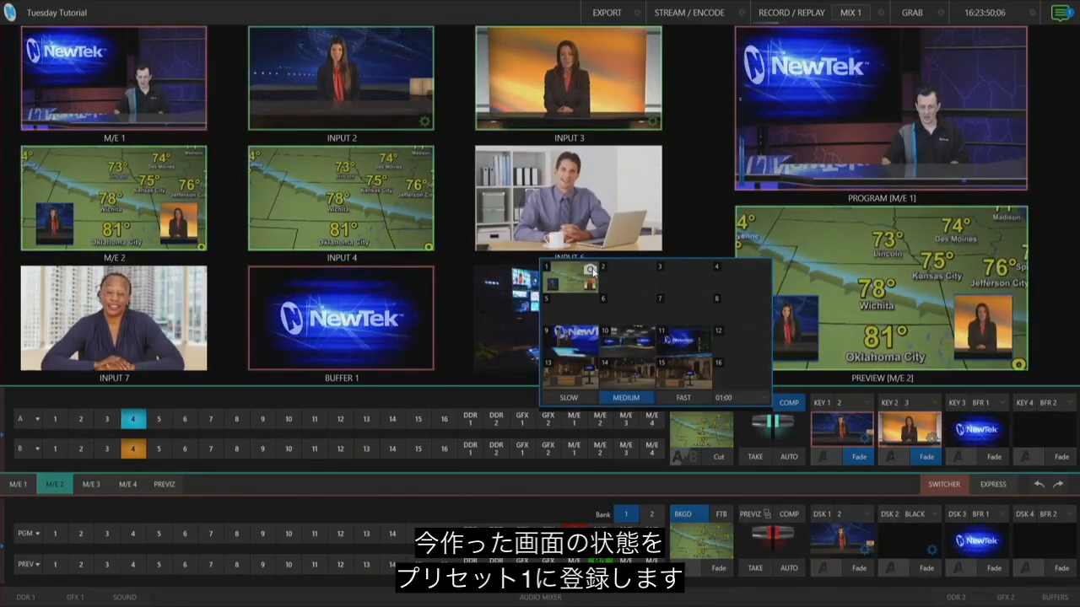
left_click(529, 5)
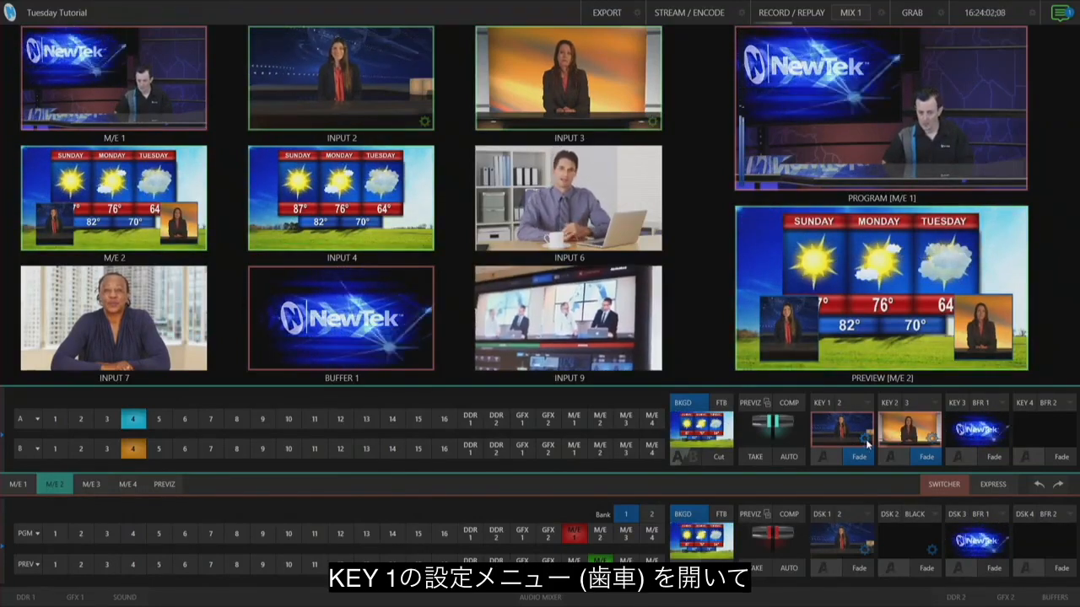
Reset KEY 1's position settings to full frame
left_click(863, 440)
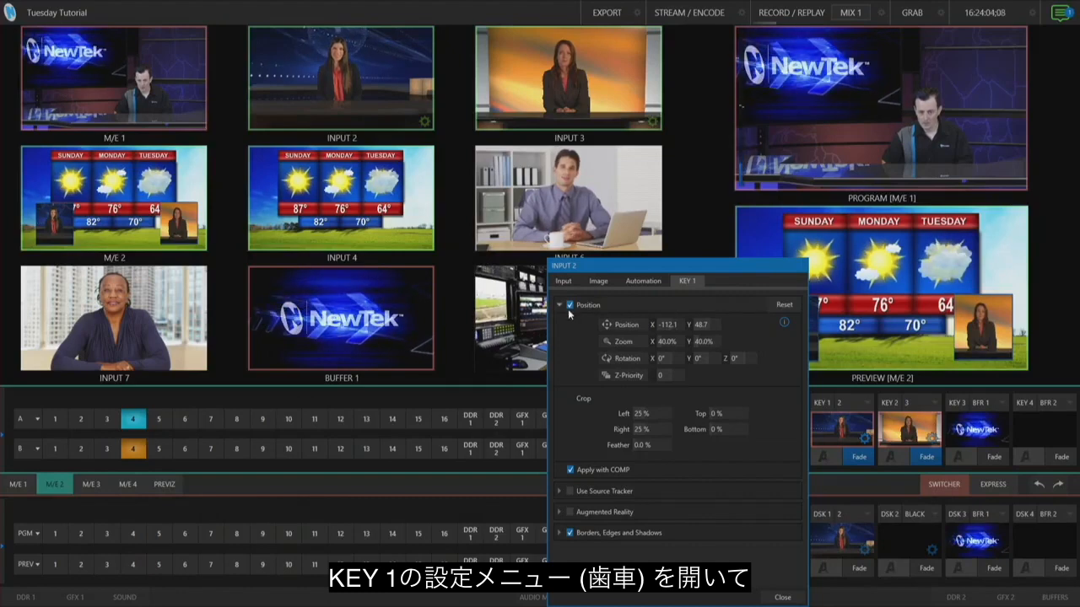
left_click(786, 305)
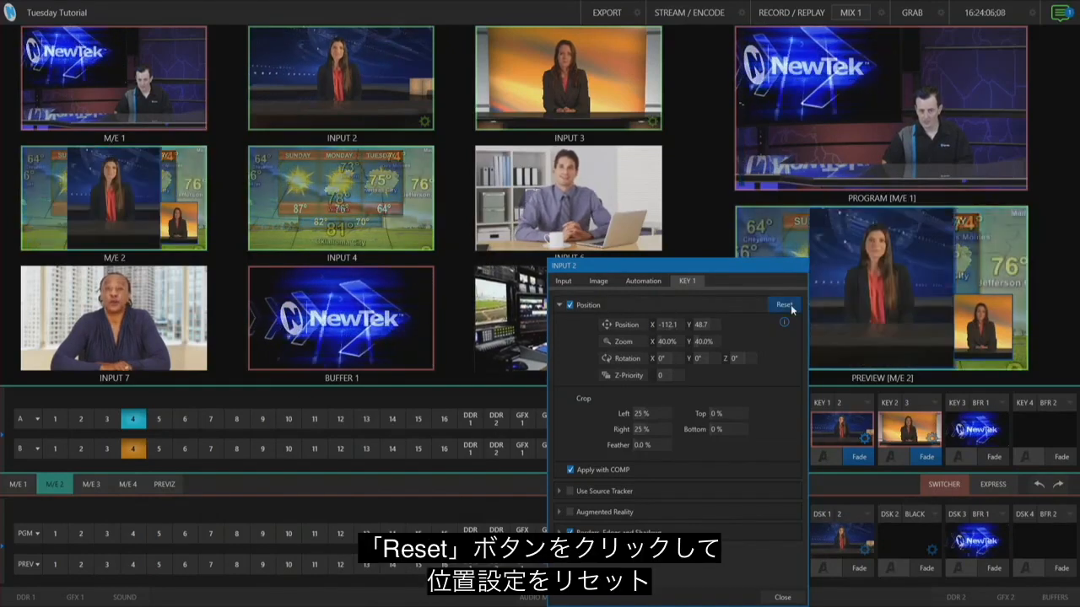
left_click(787, 599)
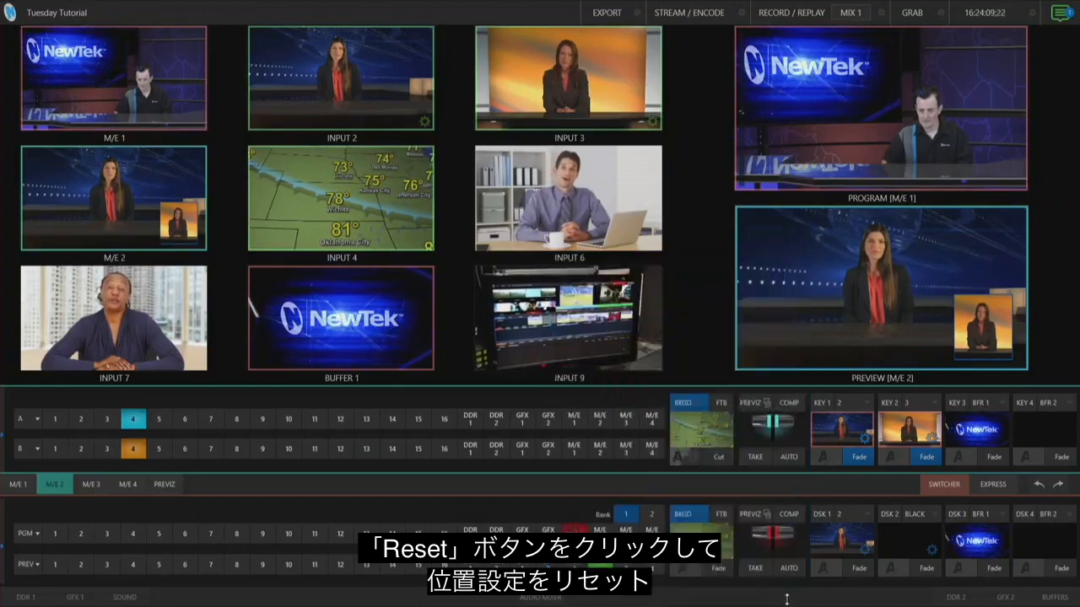
Fade KEY 2 off and store the layout as COMP preset 2
left_click(928, 458)
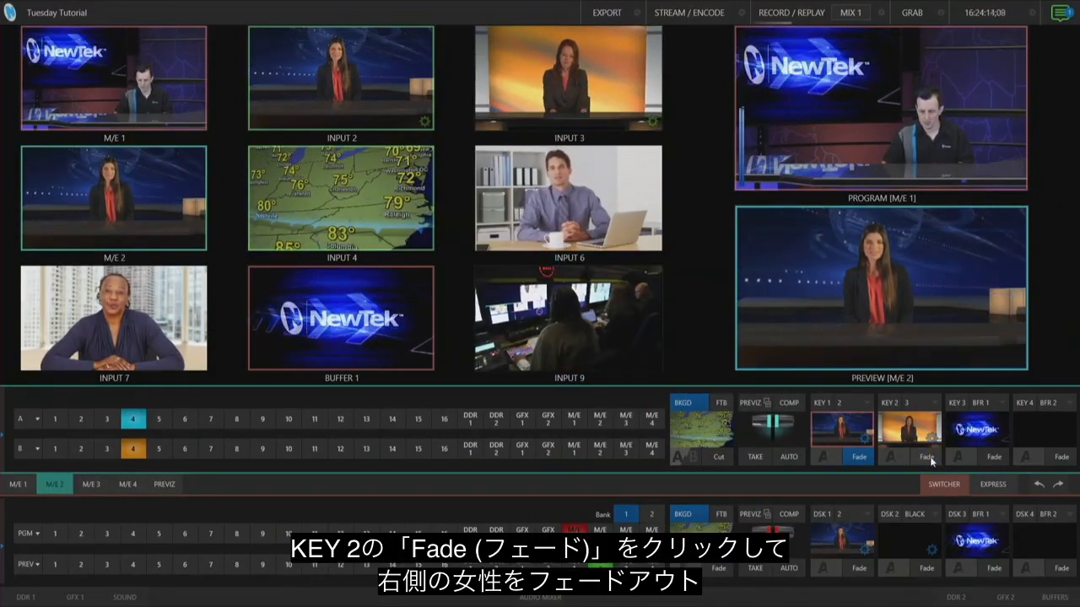
left_click(784, 408)
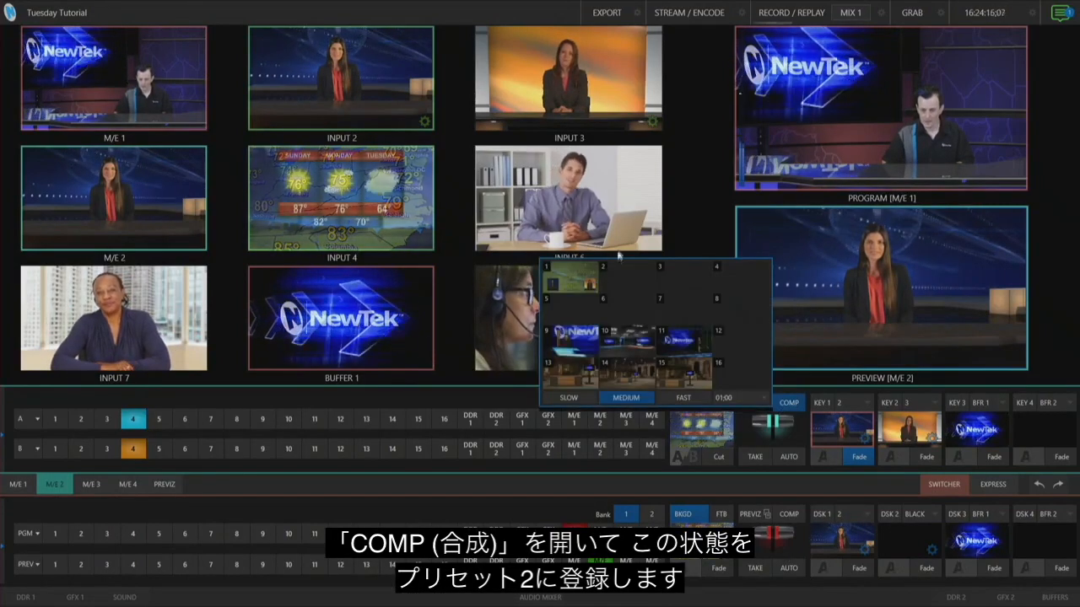
mouse_move(651, 271)
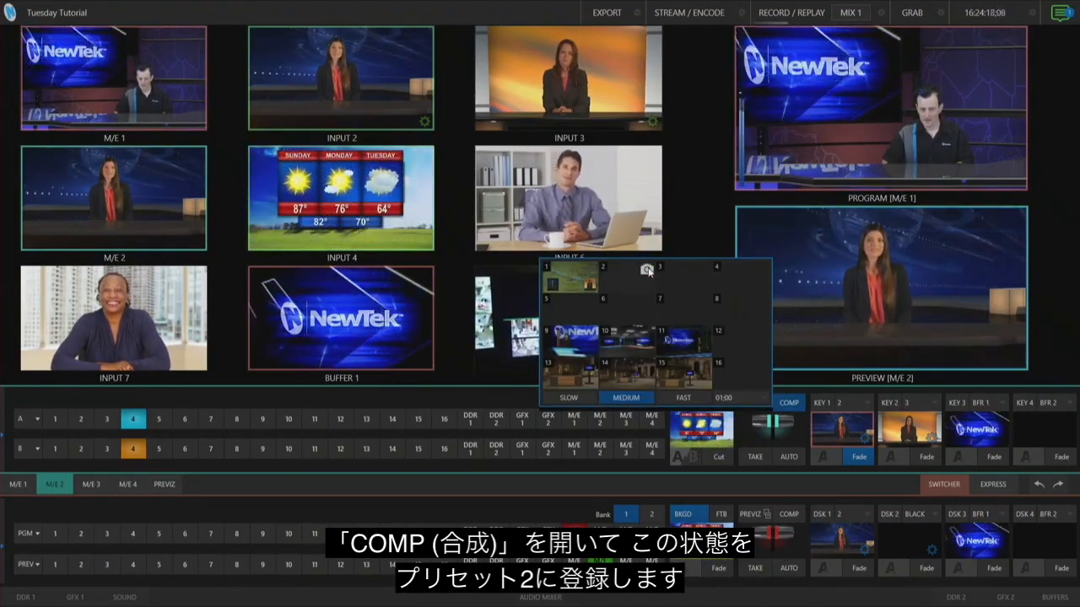
left_click(648, 270)
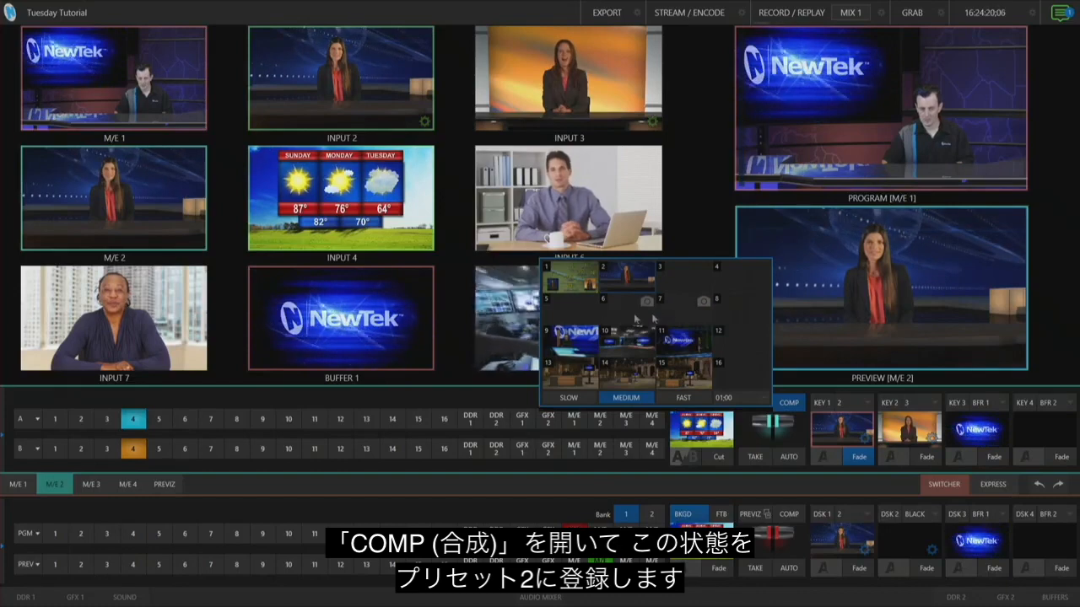
Recall COMP preset 1 and fade KEY 1 off
left_click(570, 285)
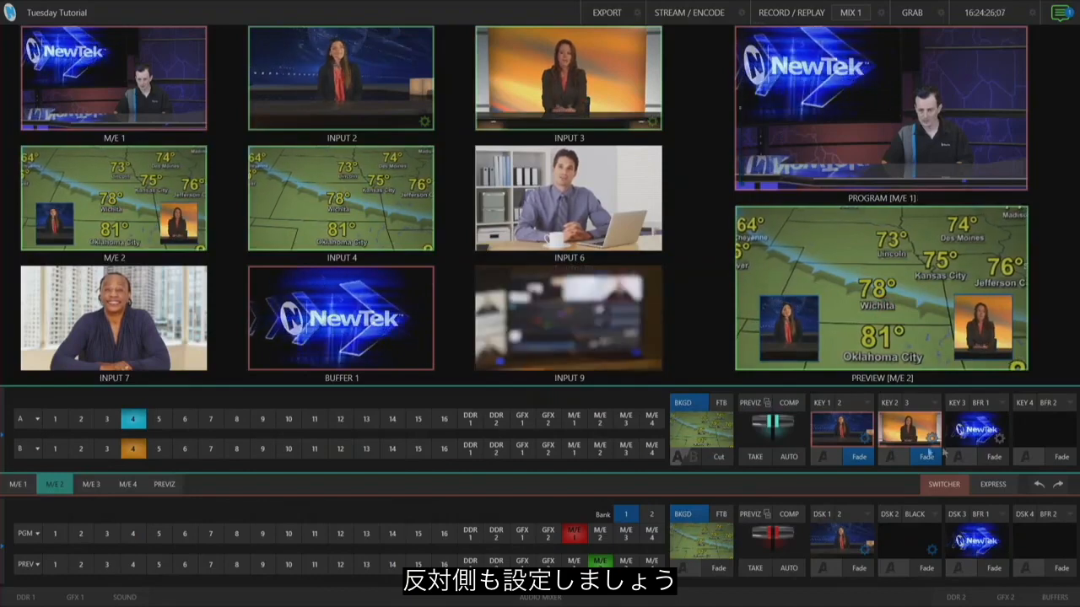
left_click(871, 459)
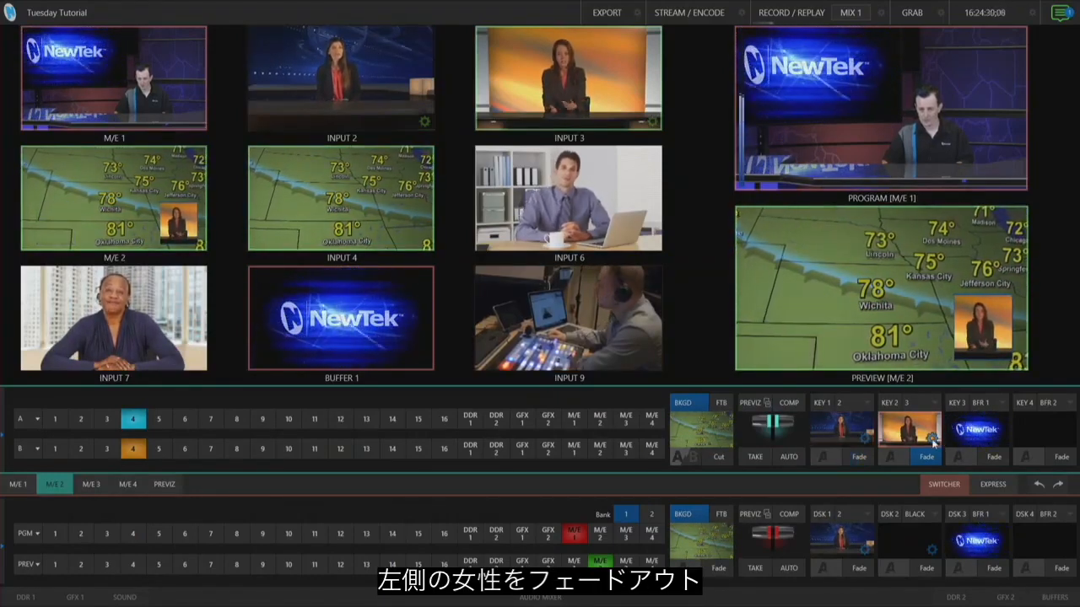
Reset KEY 2's position settings to full frame and store the layout as COMP preset 3
left_click(932, 439)
left_click(852, 304)
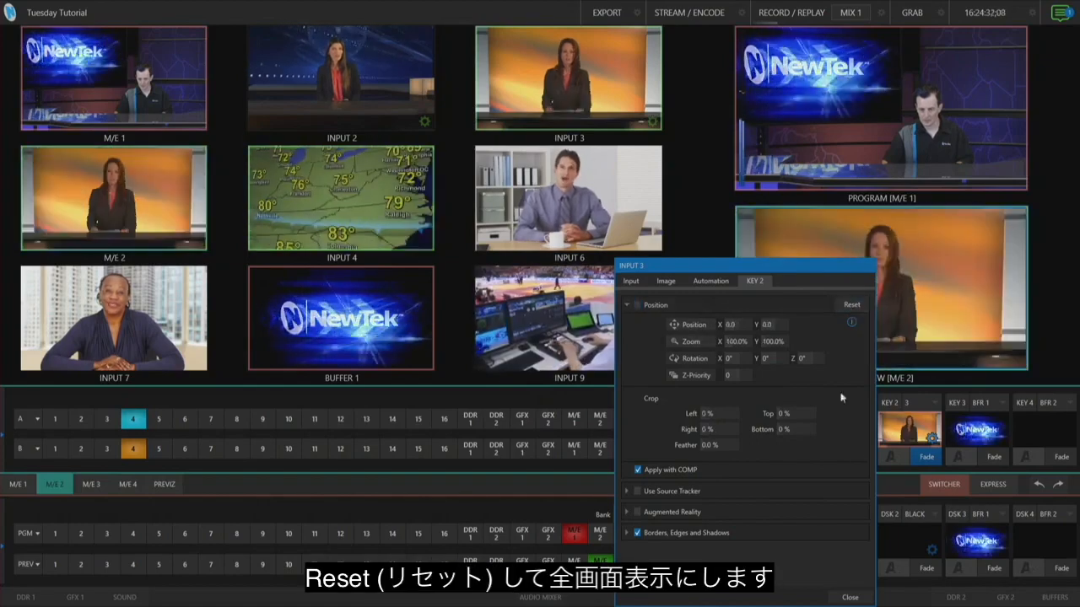
left_click(850, 596)
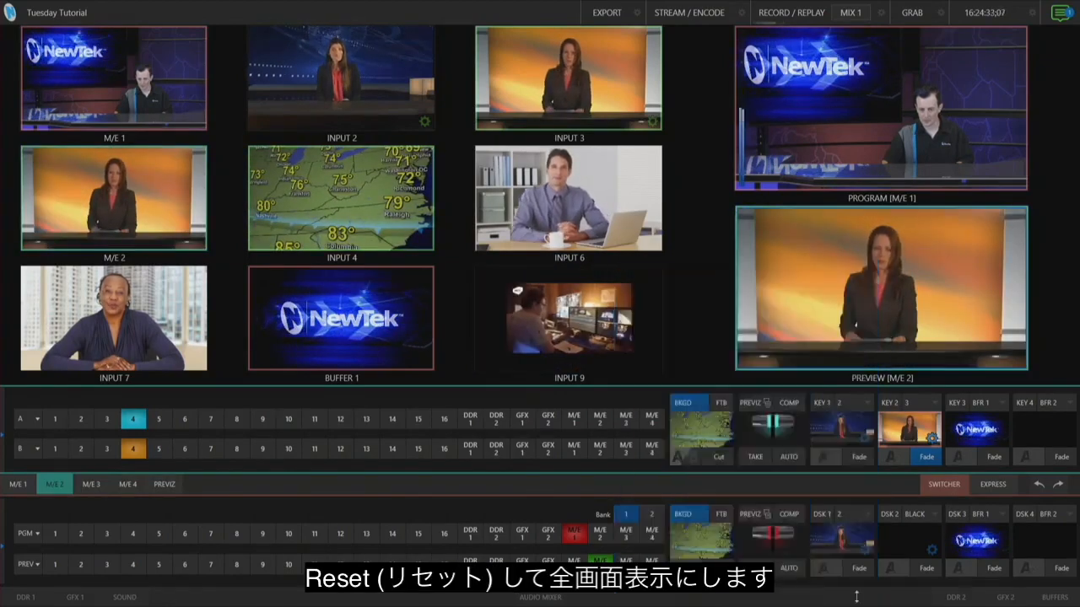
left_click(789, 403)
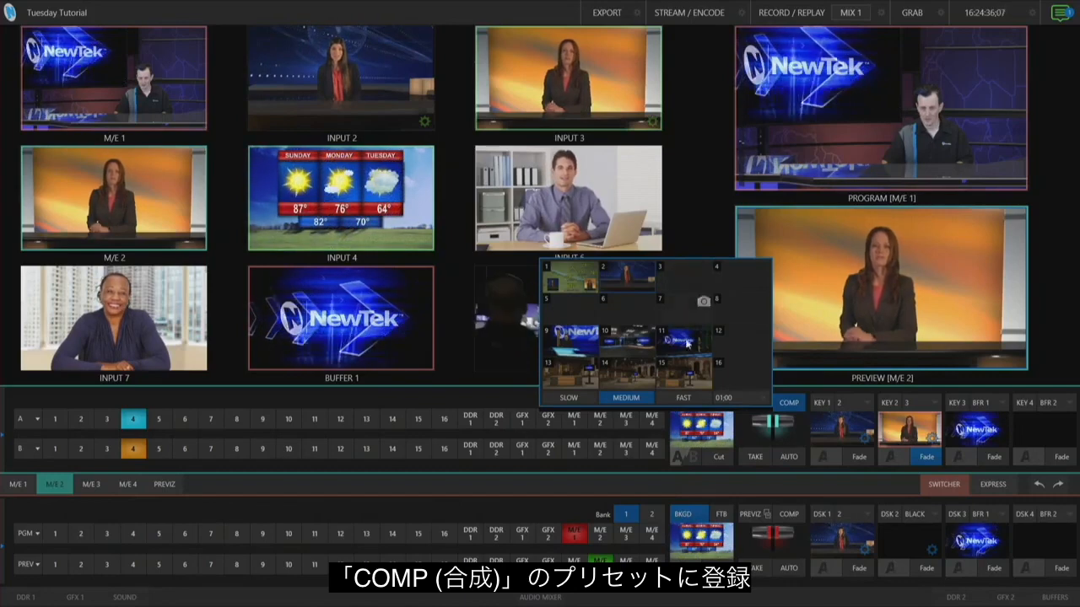
left_click(703, 270)
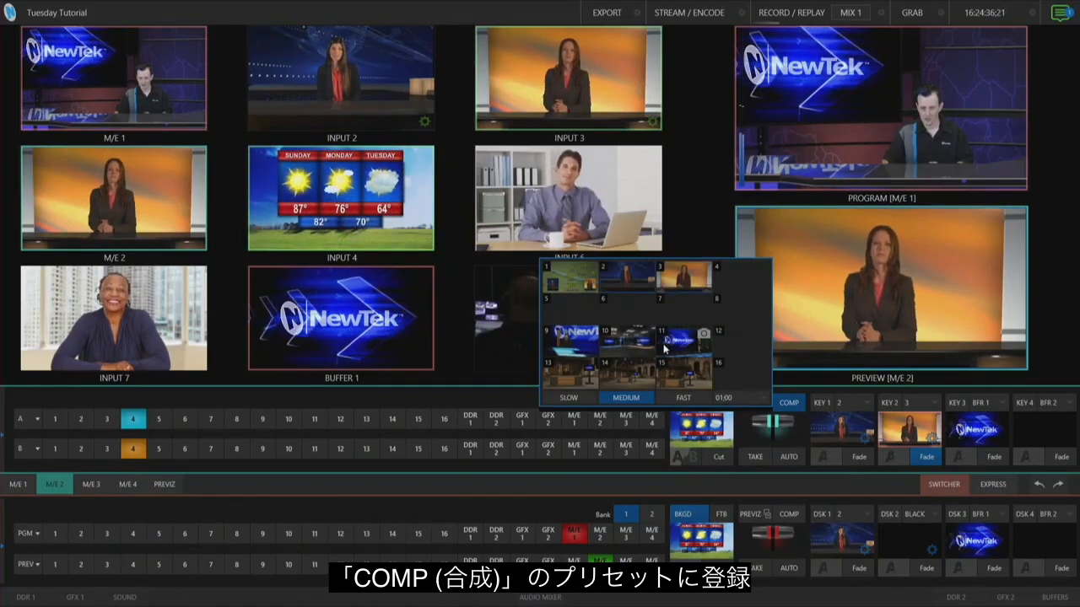
Recall COMP presets 1, 2, 1 and 3 in turn to check the transitions between layouts
left_click(570, 286)
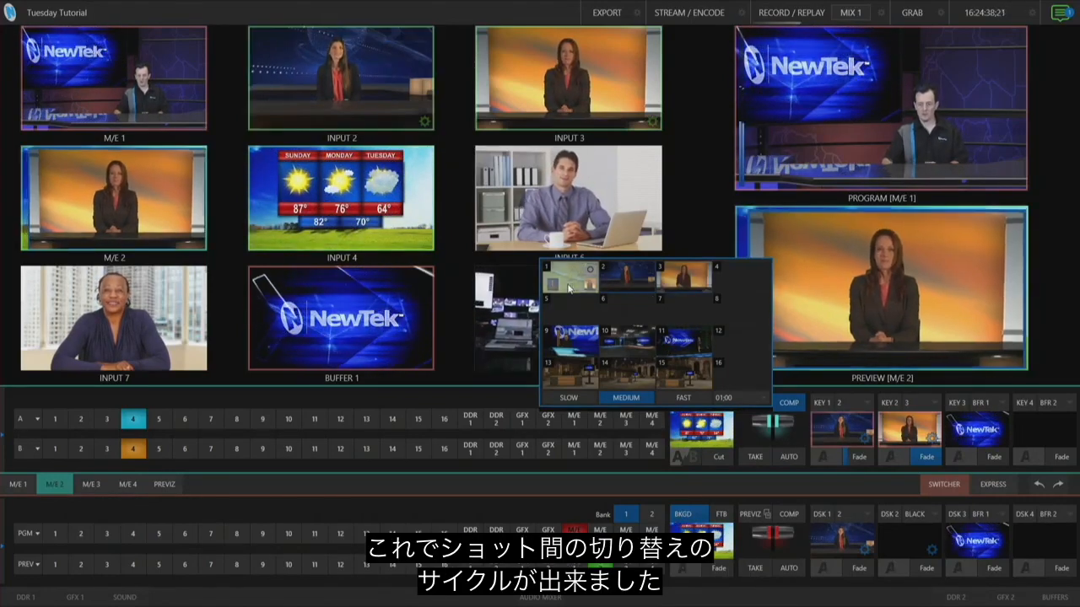
left_click(621, 285)
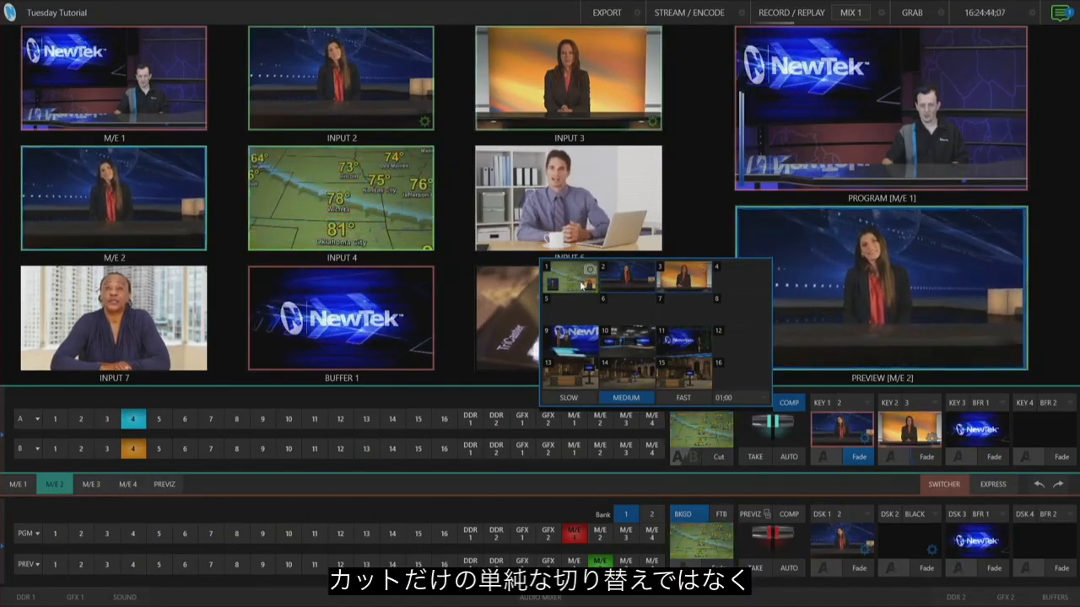
left_click(581, 287)
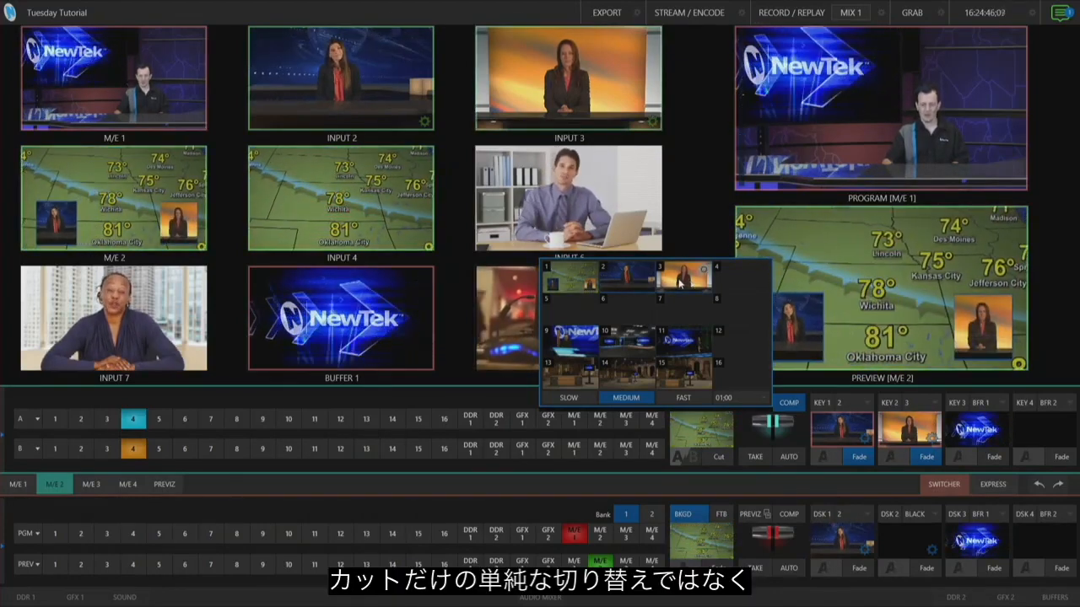
left_click(680, 285)
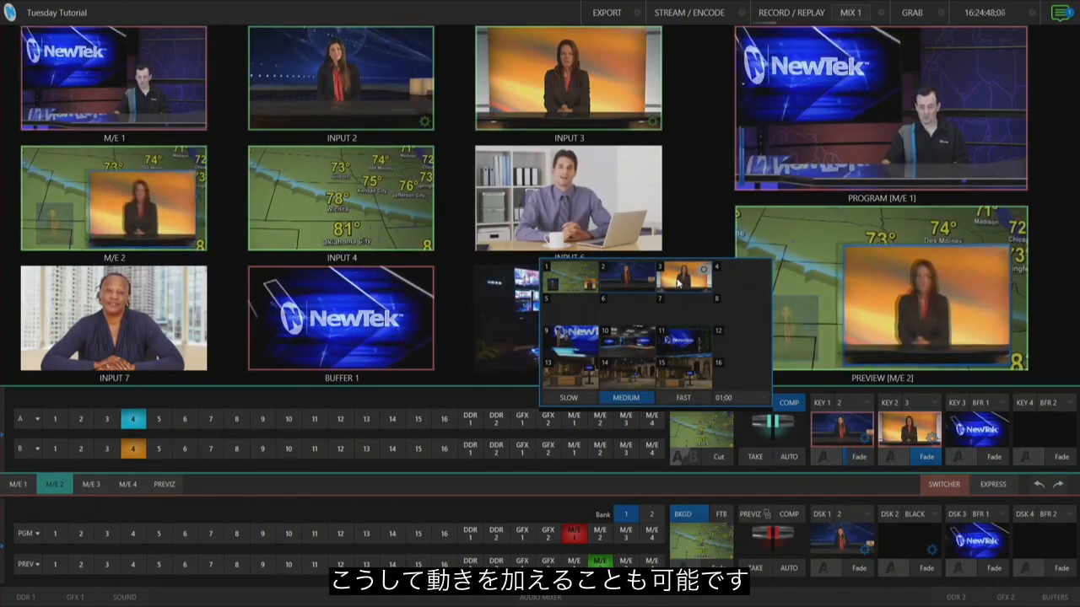